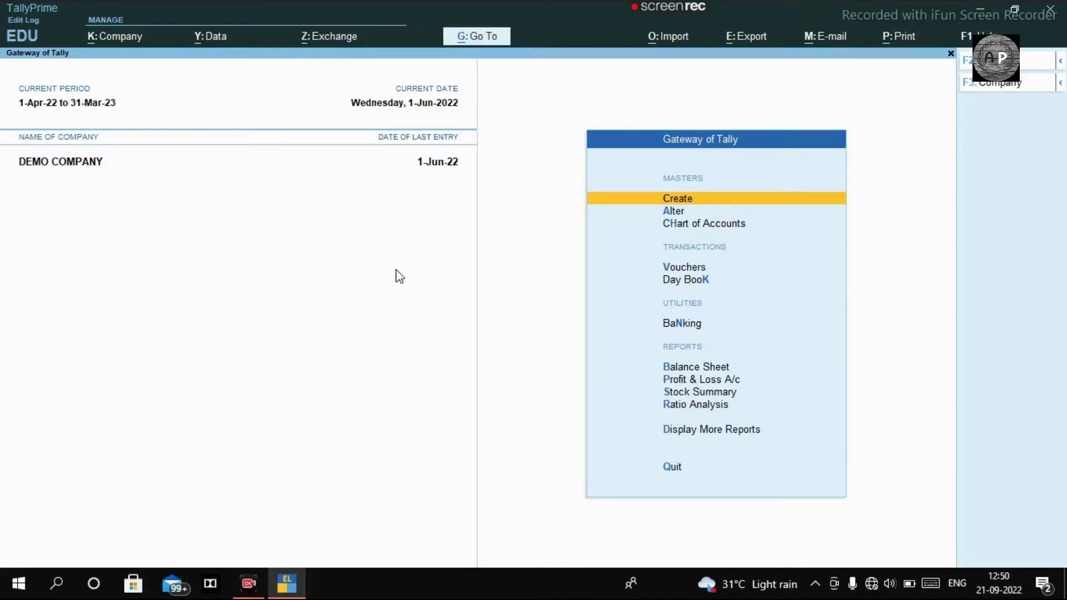
Start a new Sales voucher dated 1-Oct-22
{"action": "key", "text": "v"}
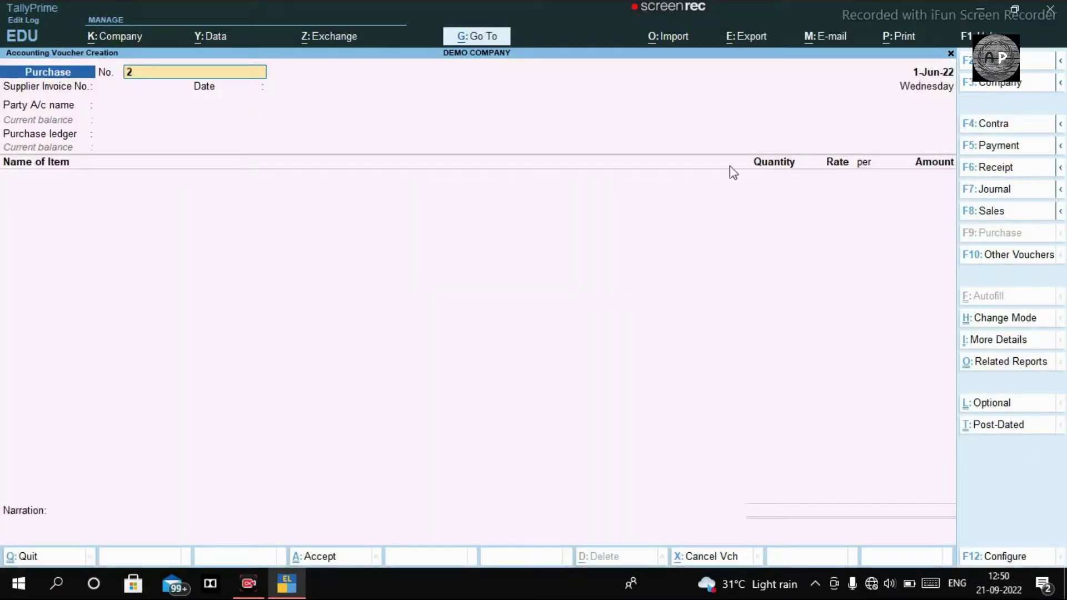
{"action": "left_click", "coordinate": [995, 211]}
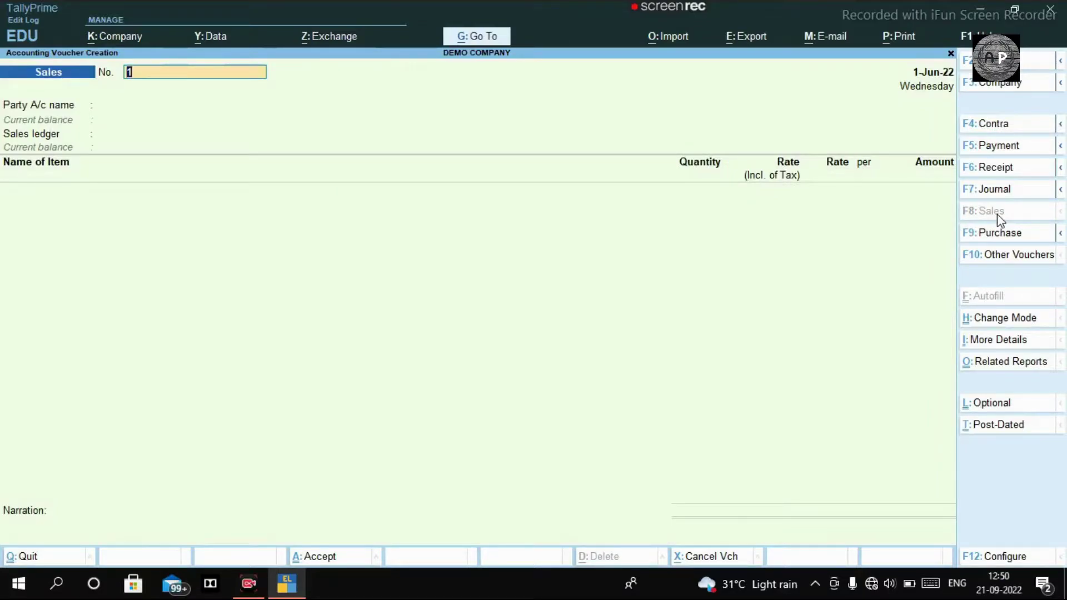
{"action": "key", "text": "F2"}
{"action": "type", "text": "01.10.2022"}
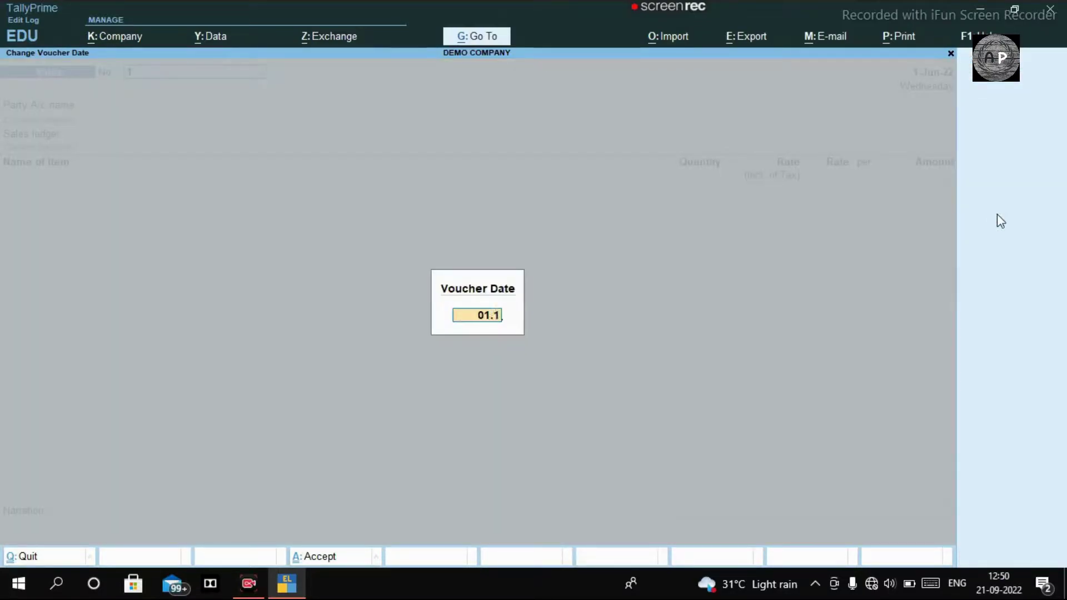
{"action": "key", "text": "Return"}
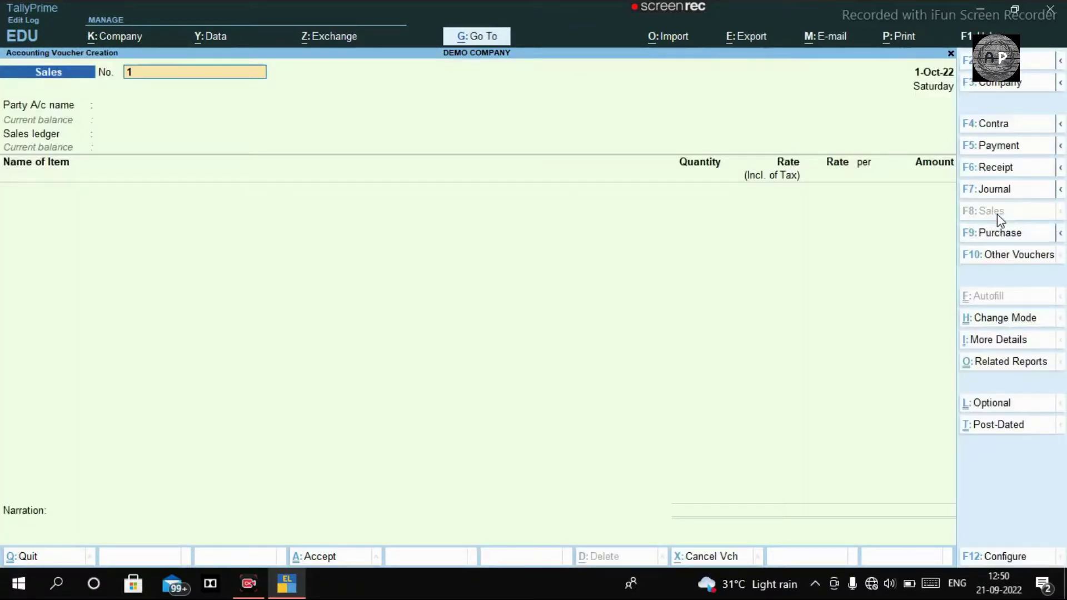
{"action": "key", "text": "Return"}
{"action": "key", "text": "Return"}
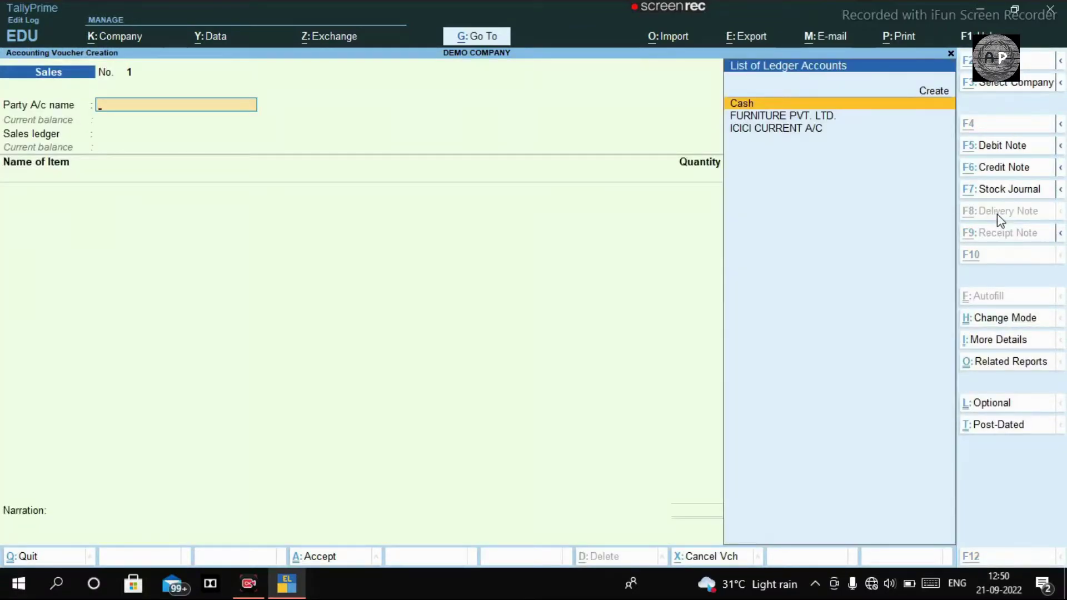
Create a new customer party ledger under Sundry Debtors
{"action": "key", "text": "alt+c"}
{"action": "type", "text": "AMIT"}
{"action": "key", "text": "Return"}
{"action": "key", "text": "Return"}
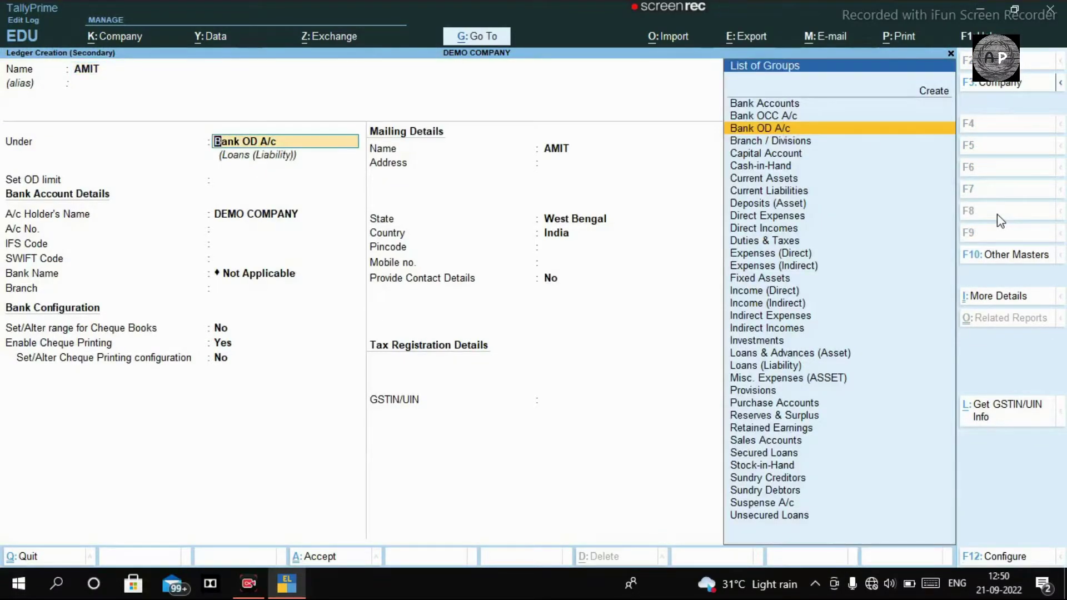
{"action": "type", "text": "DE"}
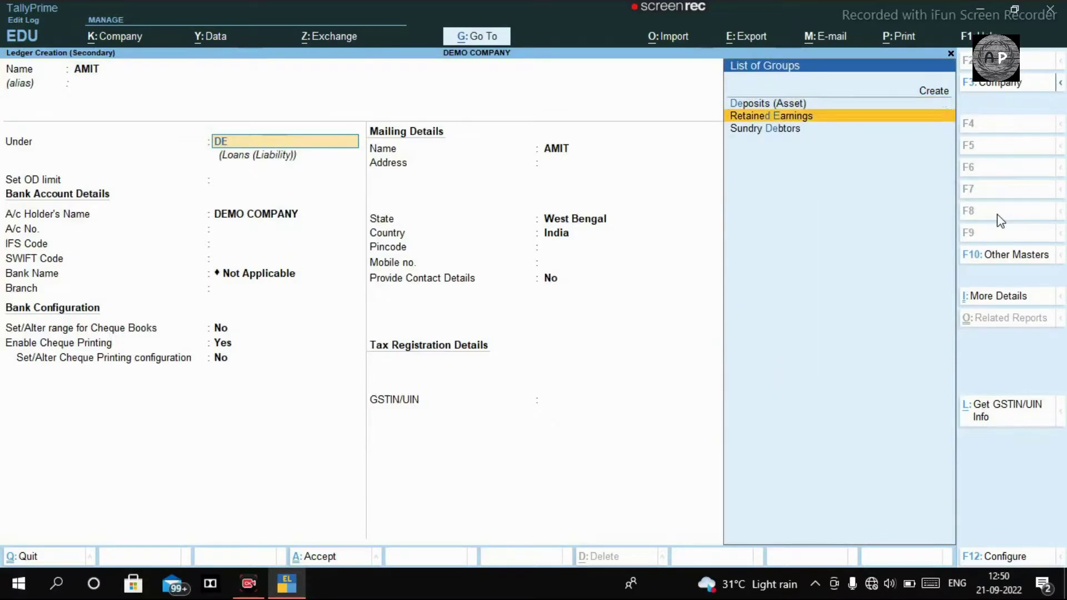
{"action": "key", "text": "Down"}
{"action": "key", "text": "Return"}
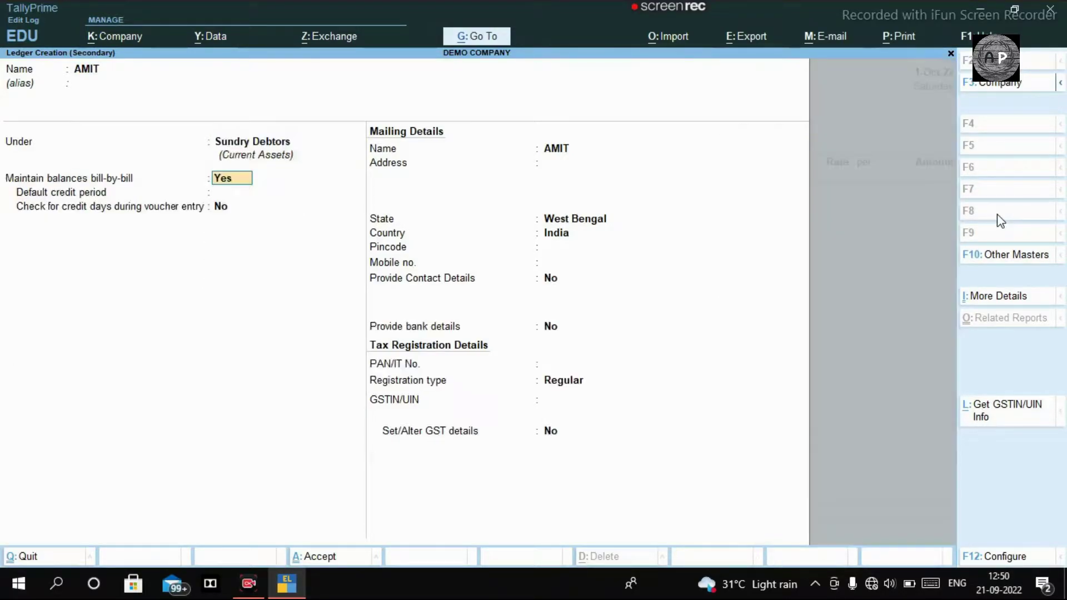
Set the customer's registration type to Consumer, save the ledger, and skip dispatch details
{"action": "key", "text": "Return"}
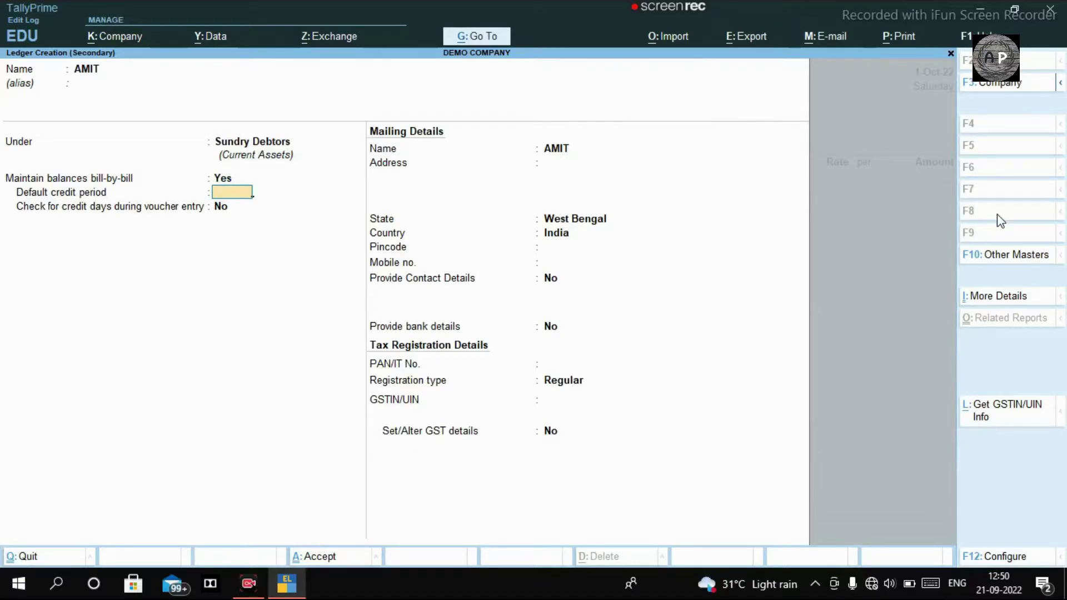
{"action": "key", "text": "Return"}
{"action": "key", "text": "Return"}
{"action": "key", "text": "Return"}
{"action": "key", "text": "Return"}
{"action": "key", "text": "Return"}
{"action": "key", "text": "Return"}
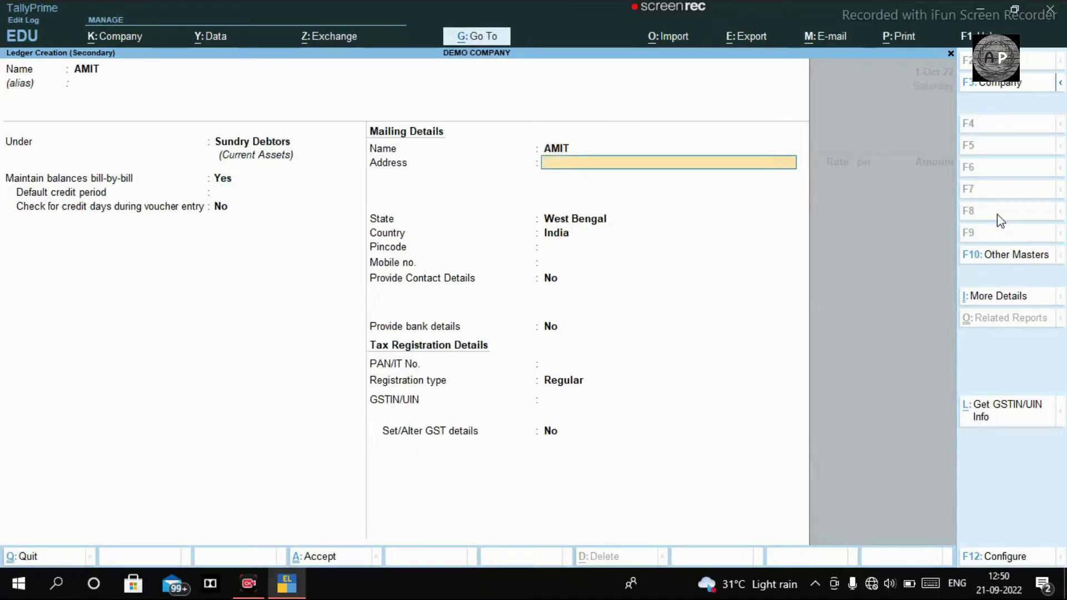
{"action": "key", "text": "Return"}
{"action": "key", "text": "Return"}
{"action": "key", "text": "Return"}
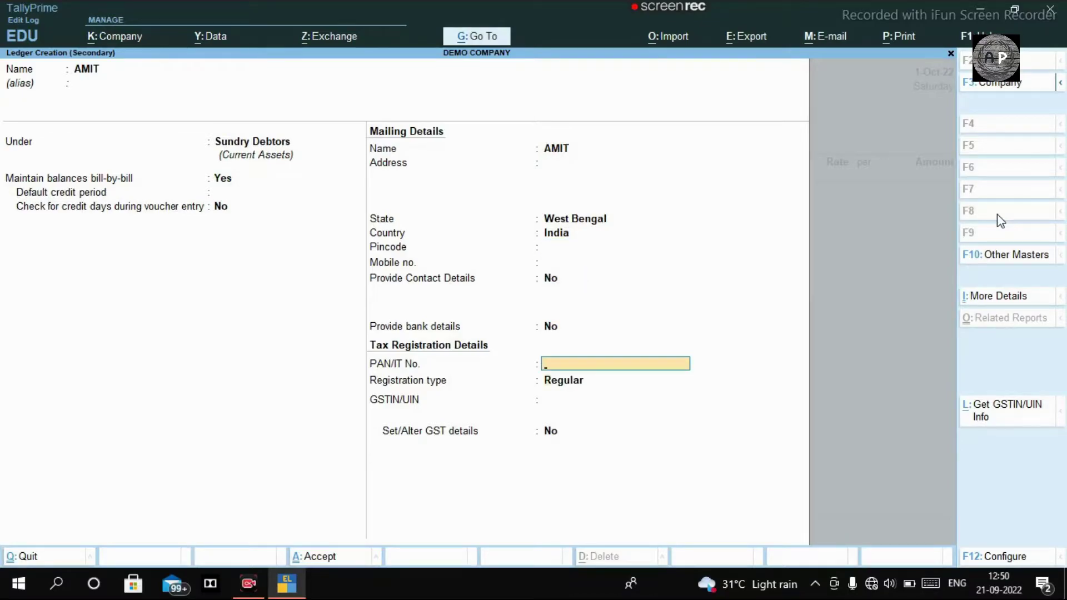
{"action": "key", "text": "Up"}
{"action": "key", "text": "Return"}
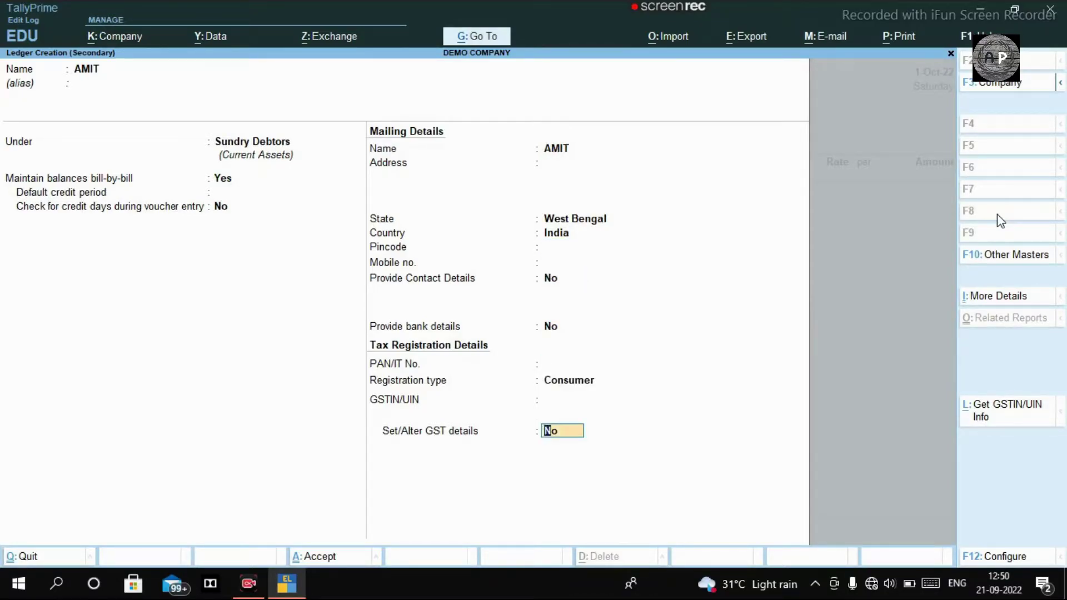
{"action": "key", "text": "Return"}
{"action": "key", "text": "Return"}
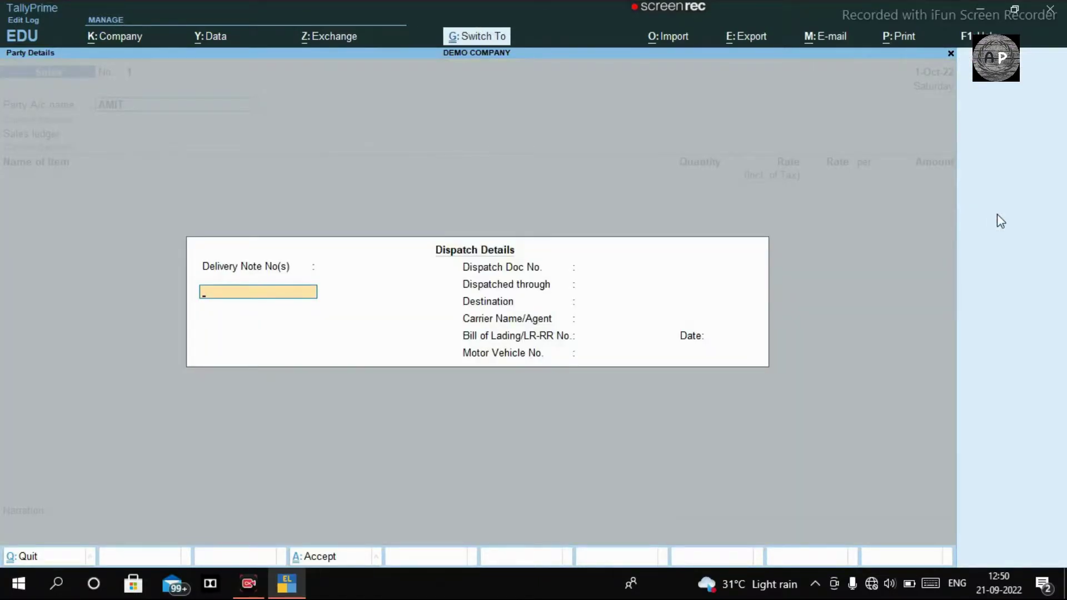
{"action": "key", "text": "ctrl+a"}
{"action": "key", "text": "Return"}
Create a SALES ledger under Sales Accounts with Goods as type of supply
{"action": "type", "text": "SALES"}
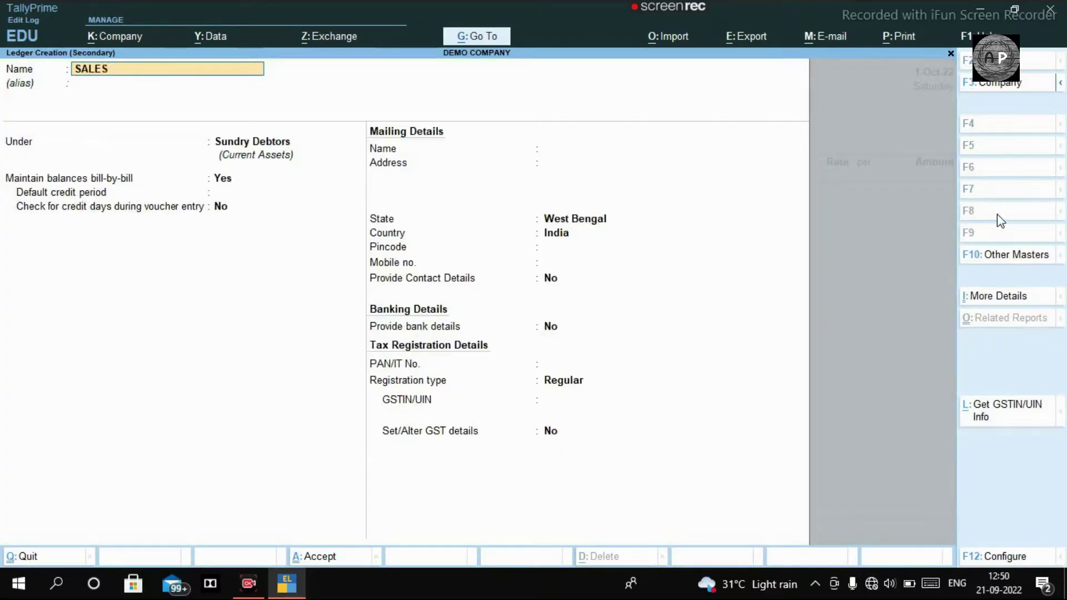
{"action": "key", "text": "Return"}
{"action": "type", "text": "SALE"}
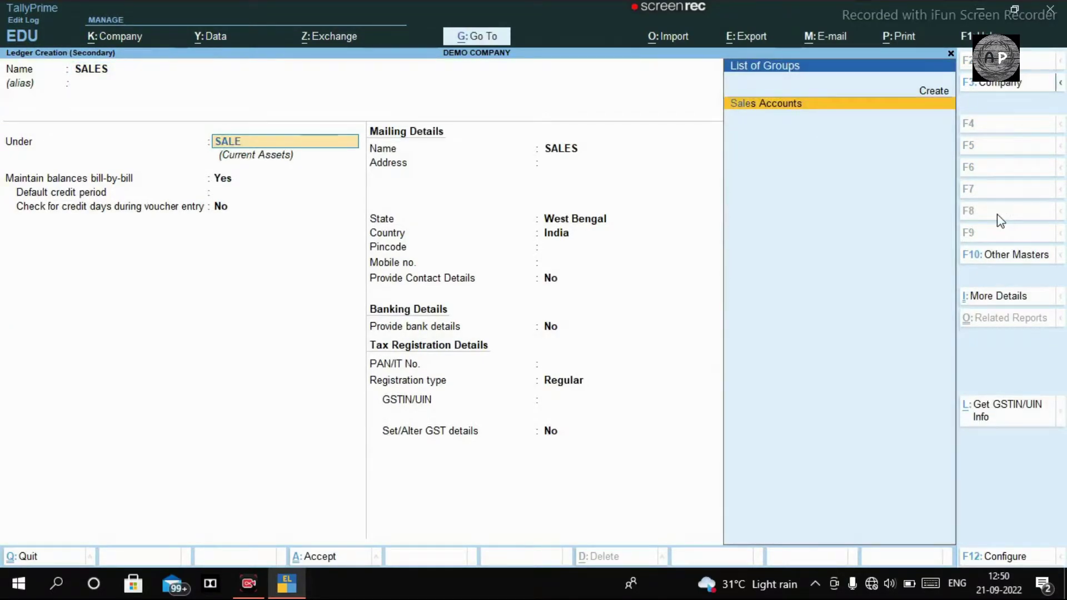
{"action": "key", "text": "Return"}
{"action": "key", "text": "Return"}
{"action": "key", "text": "Return"}
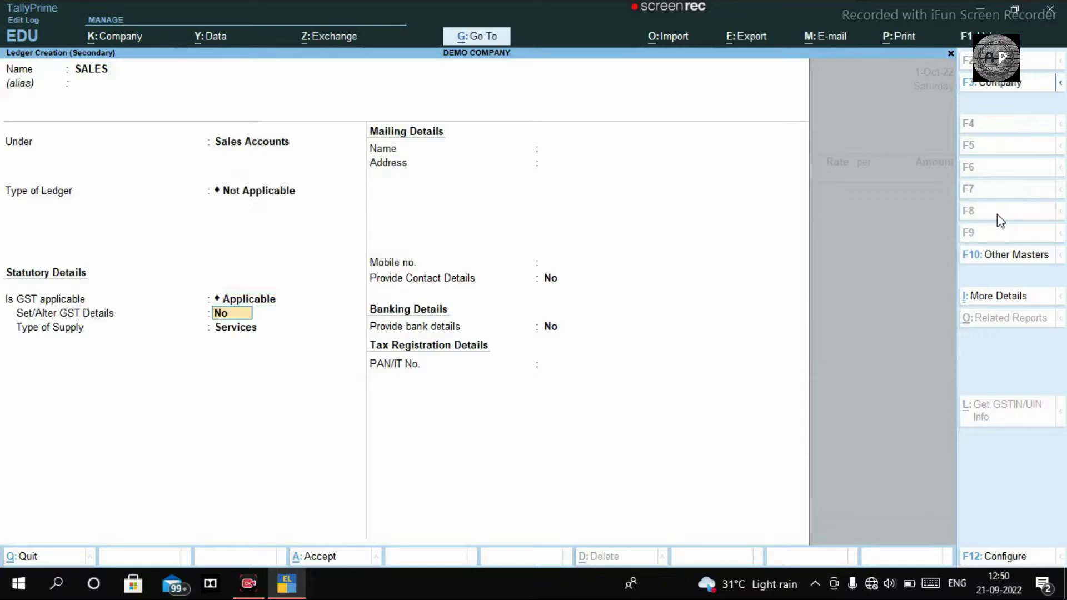
{"action": "key", "text": "Return"}
{"action": "key", "text": "Up"}
{"action": "key", "text": "Return"}
{"action": "key", "text": "ctrl+a"}
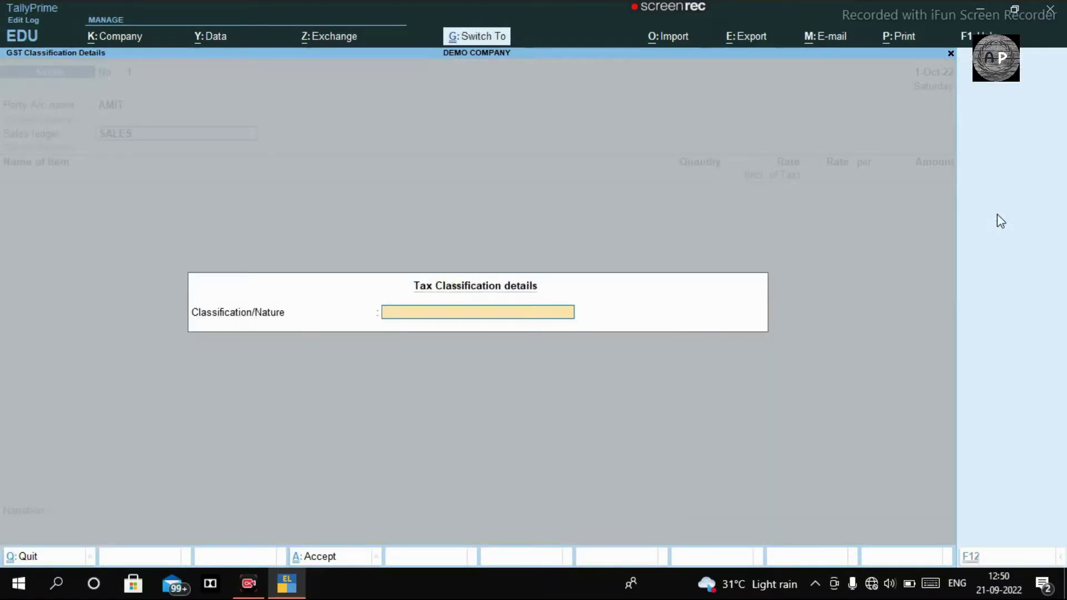
{"action": "key", "text": "ctrl+a"}
Bill 1 PCS of FURNITURE at 25,000 including tax
{"action": "type", "text": "F"}
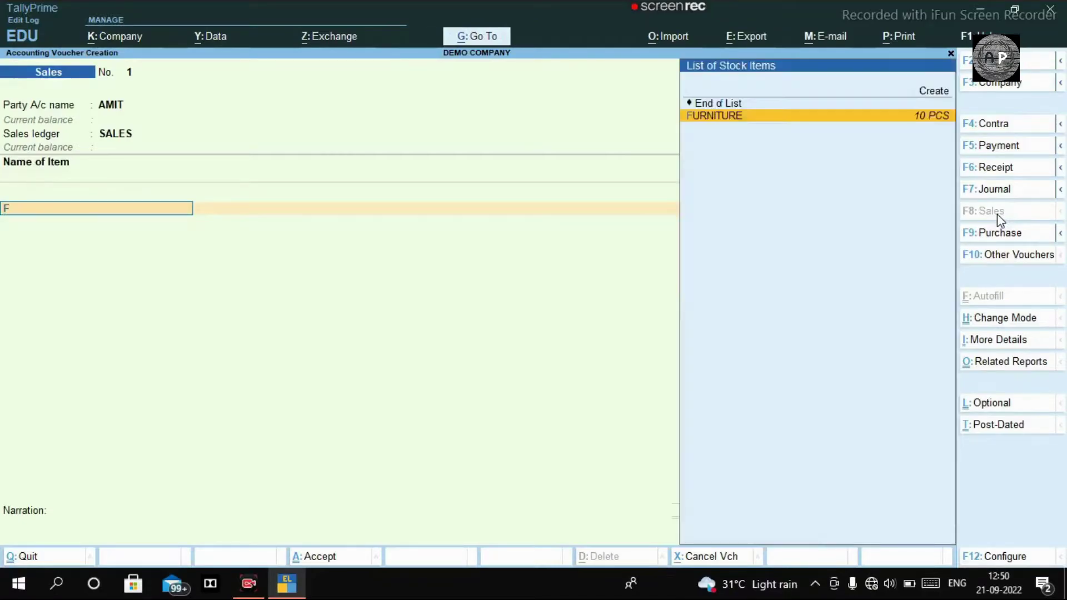
{"action": "key", "text": "Return"}
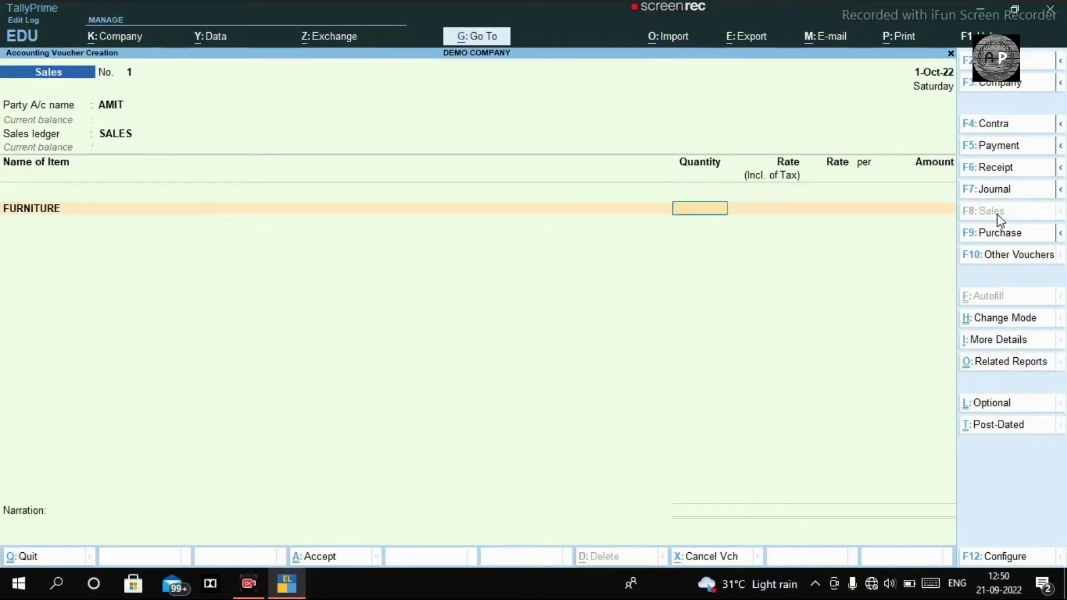
{"action": "type", "text": "1"}
{"action": "key", "text": "Return"}
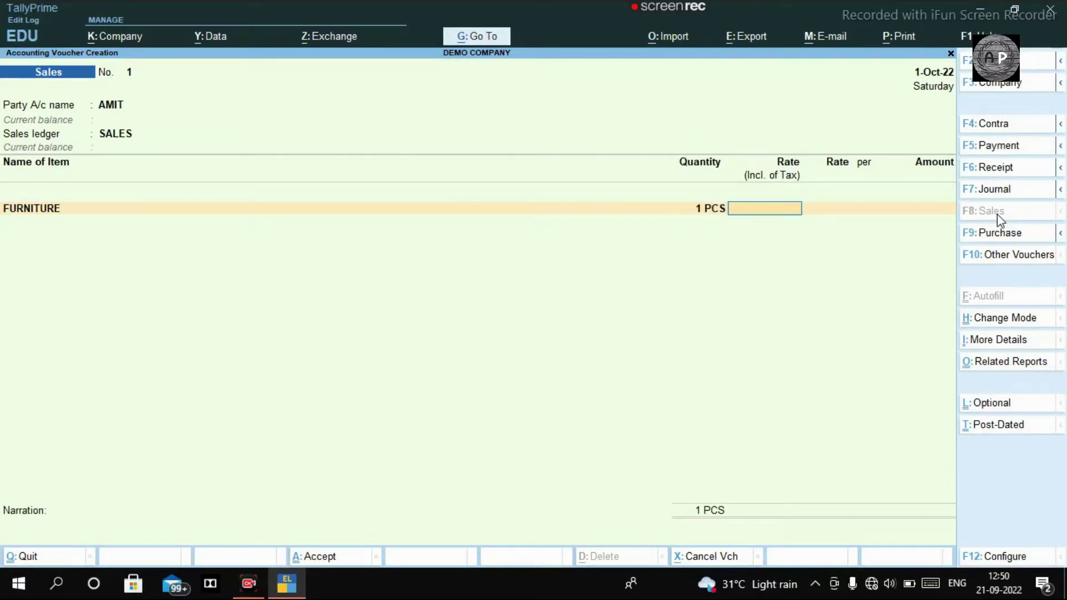
{"action": "type", "text": "25000"}
{"action": "key", "text": "Return"}
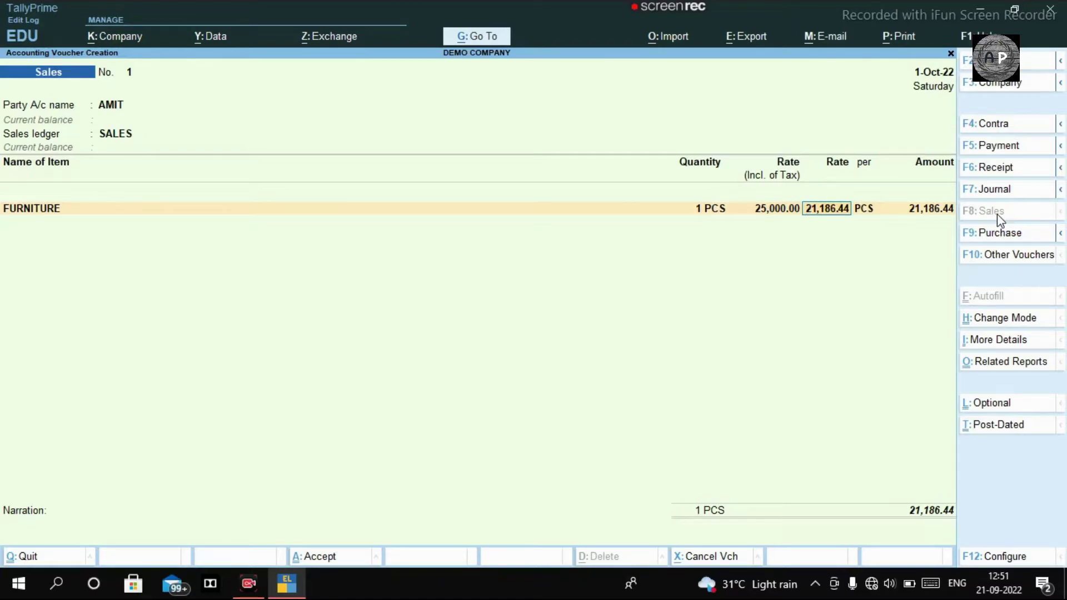
{"action": "key", "text": "Return"}
{"action": "key", "text": "Return"}
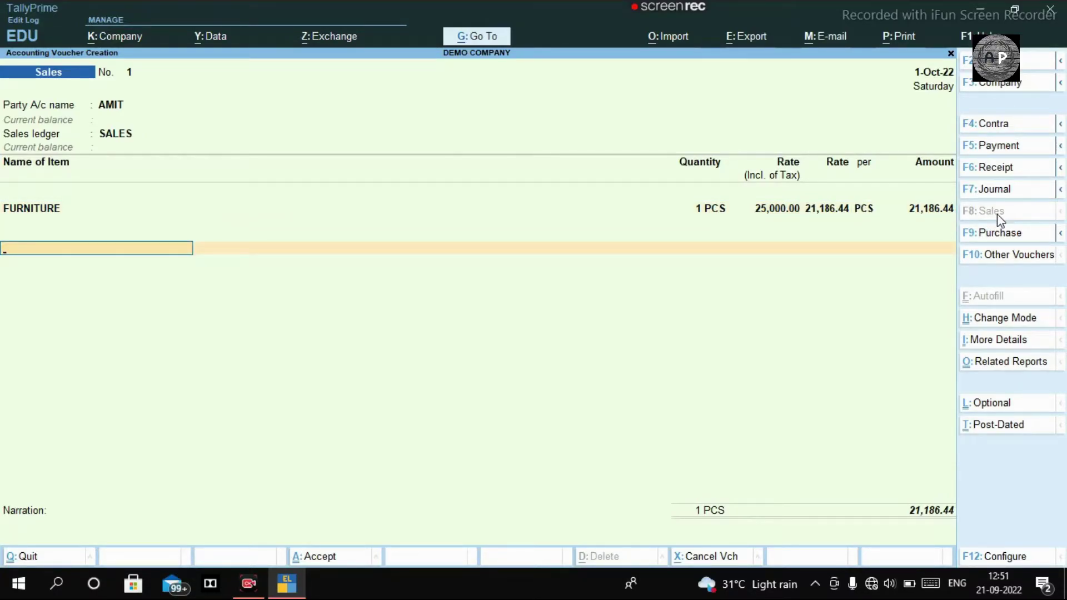
Create OUTPUT CGST under Duties & Taxes as GST Central Tax at 9%
{"action": "key", "text": "alt+c"}
{"action": "type", "text": "OUTPUT CGST"}
{"action": "key", "text": "Return"}
{"action": "key", "text": "Return"}
{"action": "type", "text": "TA"}
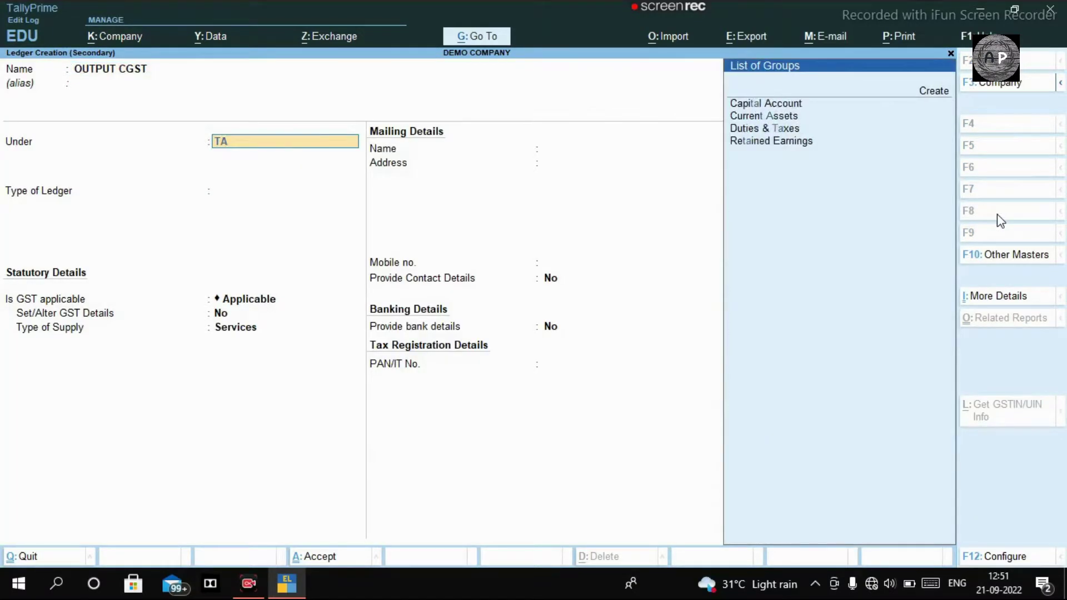
{"action": "type", "text": "X"}
{"action": "key", "text": "Return"}
{"action": "key", "text": "Up"}
{"action": "key", "text": "Return"}
{"action": "key", "text": "Down"}
{"action": "key", "text": "Down"}
{"action": "key", "text": "Up"}
{"action": "key", "text": "Up"}
{"action": "key", "text": "Return"}
{"action": "key", "text": "Return"}
{"action": "type", "text": "9"}
{"action": "key", "text": "Return"}
{"action": "key", "text": "Return"}
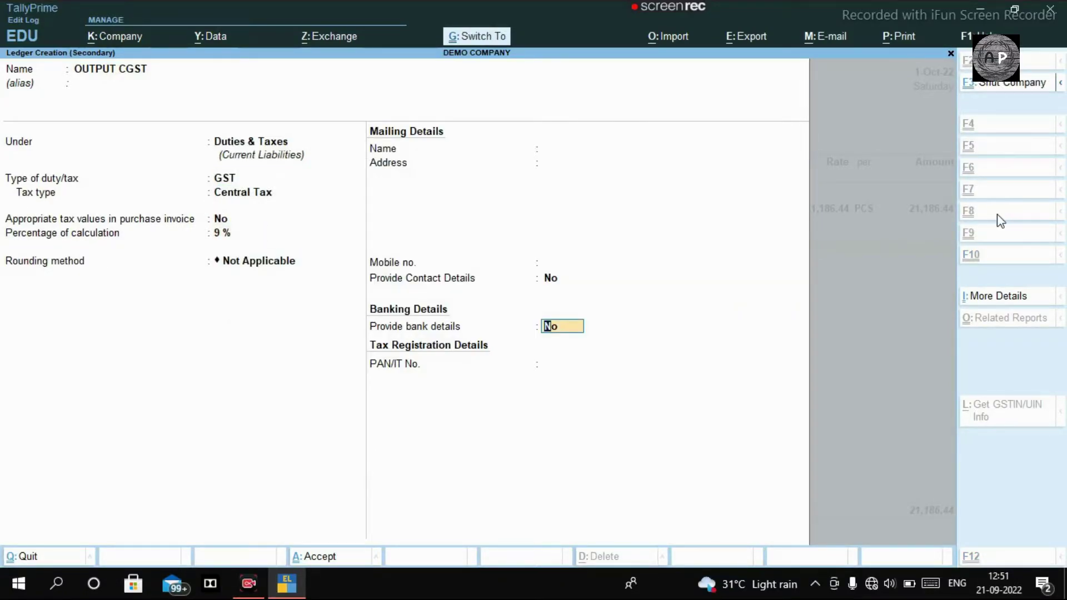
{"action": "key", "text": "ctrl+a"}
{"action": "key", "text": "Return"}
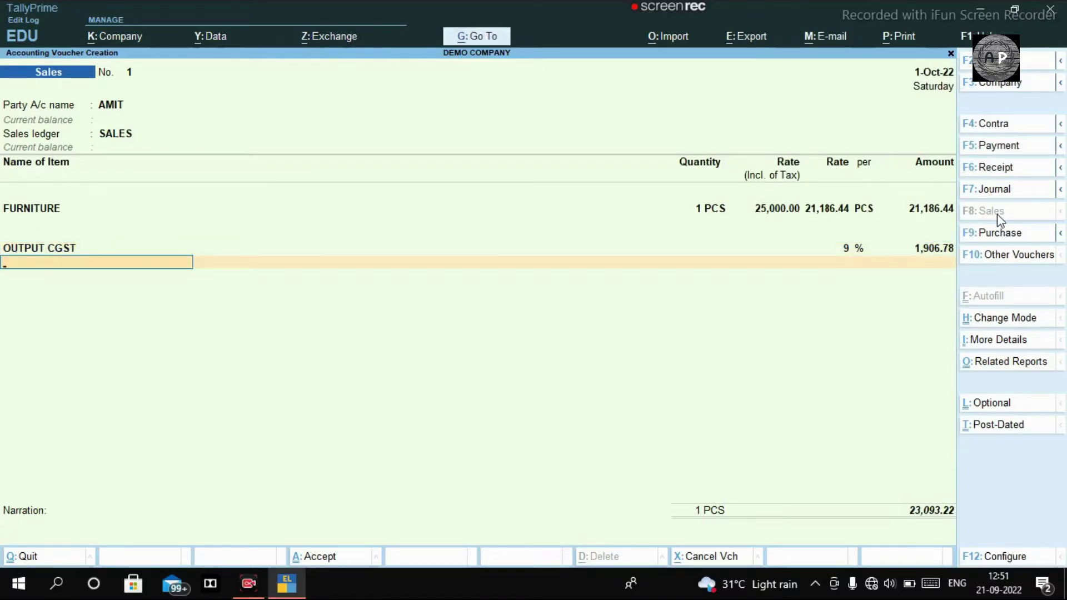
Create OUTPUT SGST under Duties & Taxes as GST State Tax at 9%
{"action": "key", "text": "alt+c"}
{"action": "type", "text": "OUTPUT SGST"}
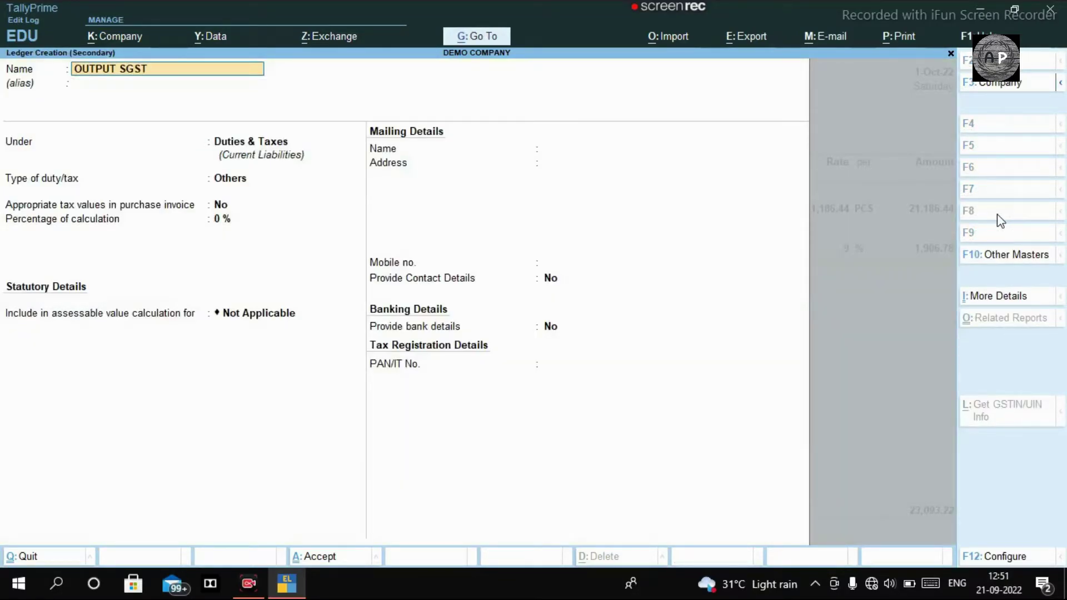
{"action": "key", "text": "Return"}
{"action": "key", "text": "Return"}
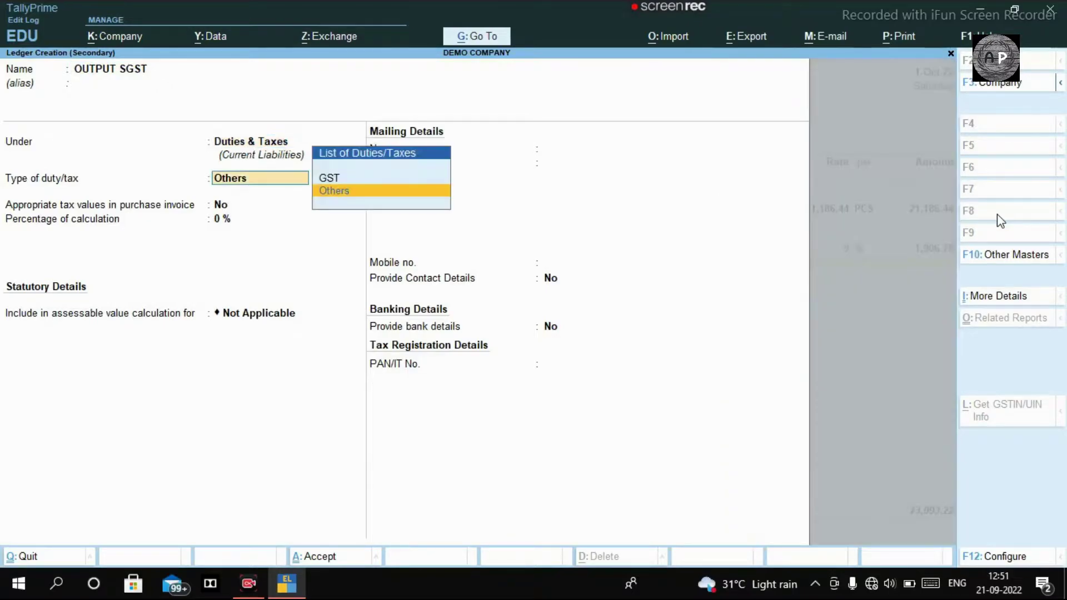
{"action": "key", "text": "Up"}
{"action": "key", "text": "Return"}
{"action": "key", "text": "Down"}
{"action": "key", "text": "Down"}
{"action": "key", "text": "Down"}
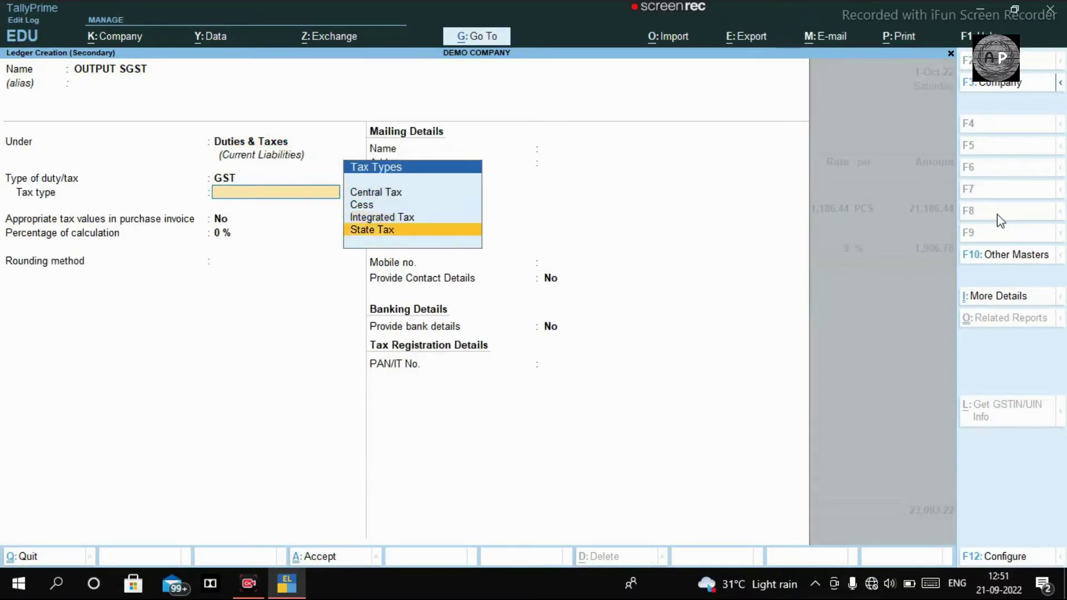
{"action": "key", "text": "Return"}
{"action": "key", "text": "Return"}
{"action": "type", "text": "9"}
{"action": "key", "text": "Return"}
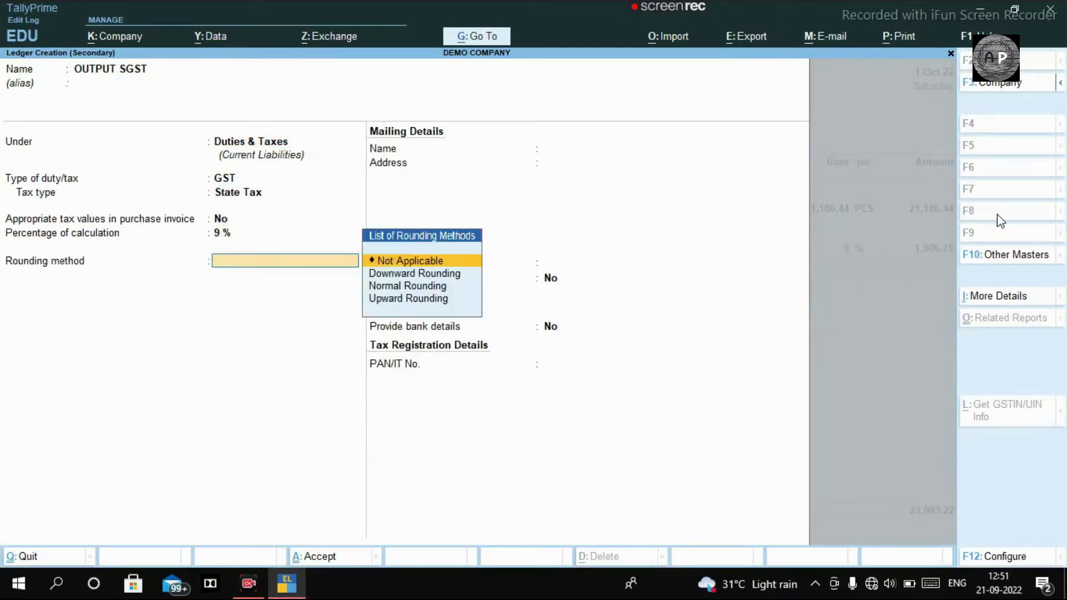
{"action": "key", "text": "ctrl"}
{"action": "key", "text": "ctrl+a"}
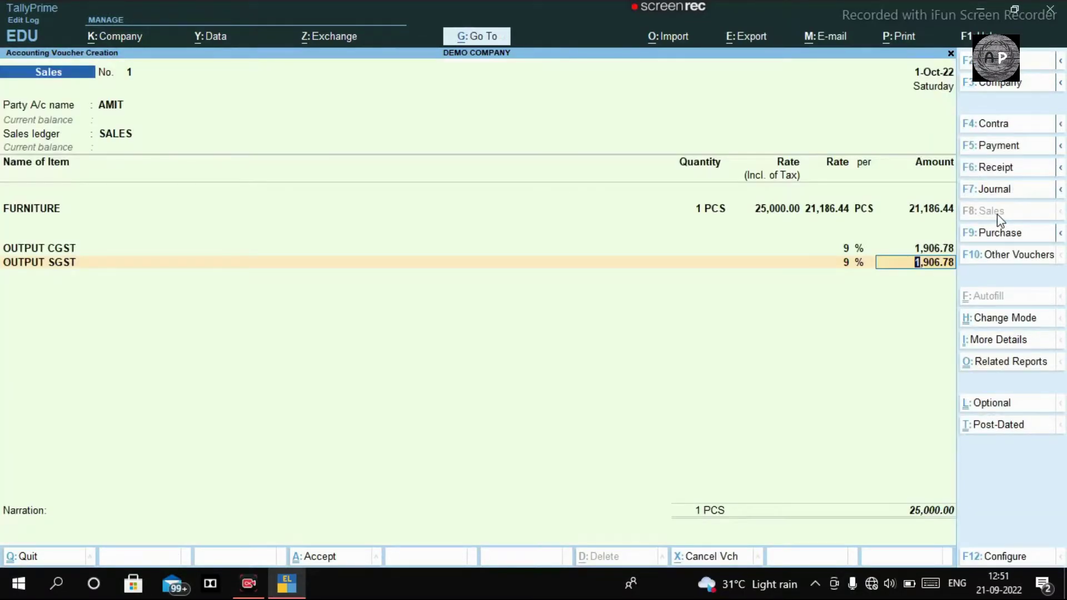
{"action": "key", "text": "Return"}
Add a ROUND OFF line and save the furniture sales voucher
{"action": "type", "text": "ROUN"}
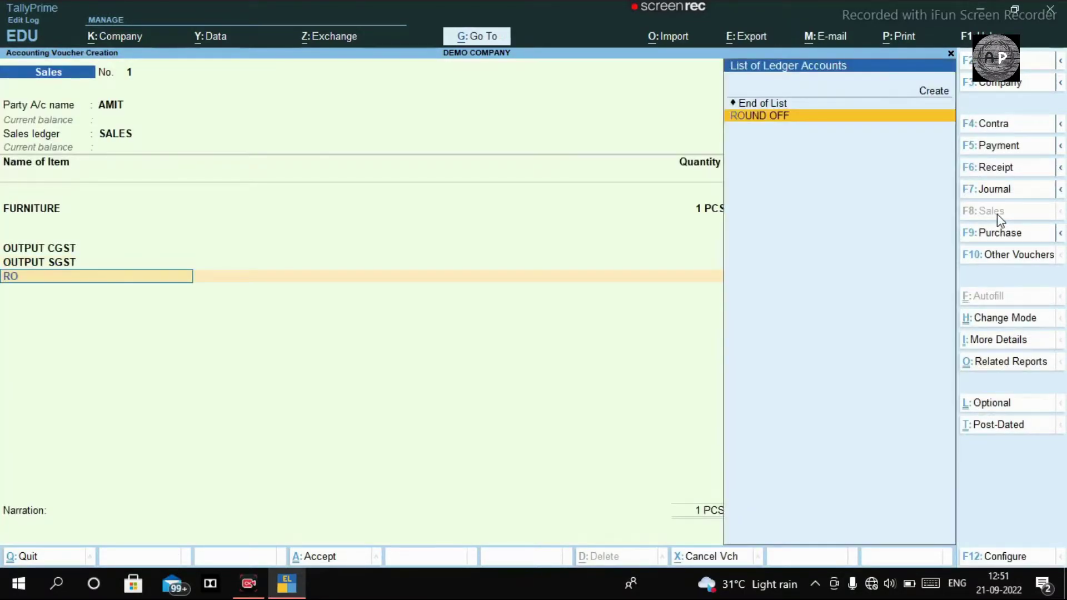
{"action": "key", "text": "Return"}
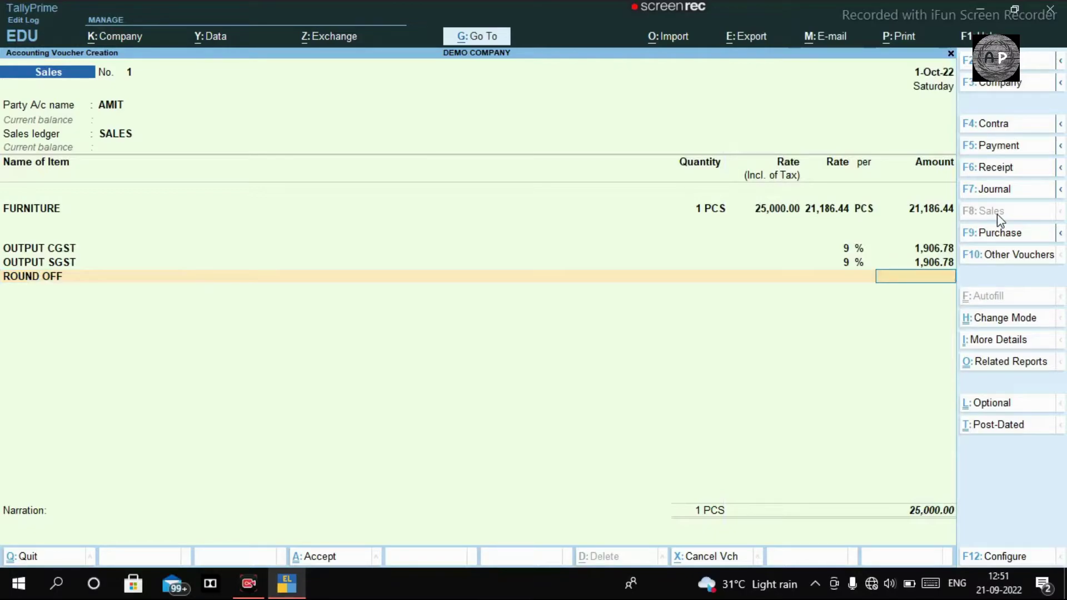
{"action": "key", "text": "ctrl+a"}
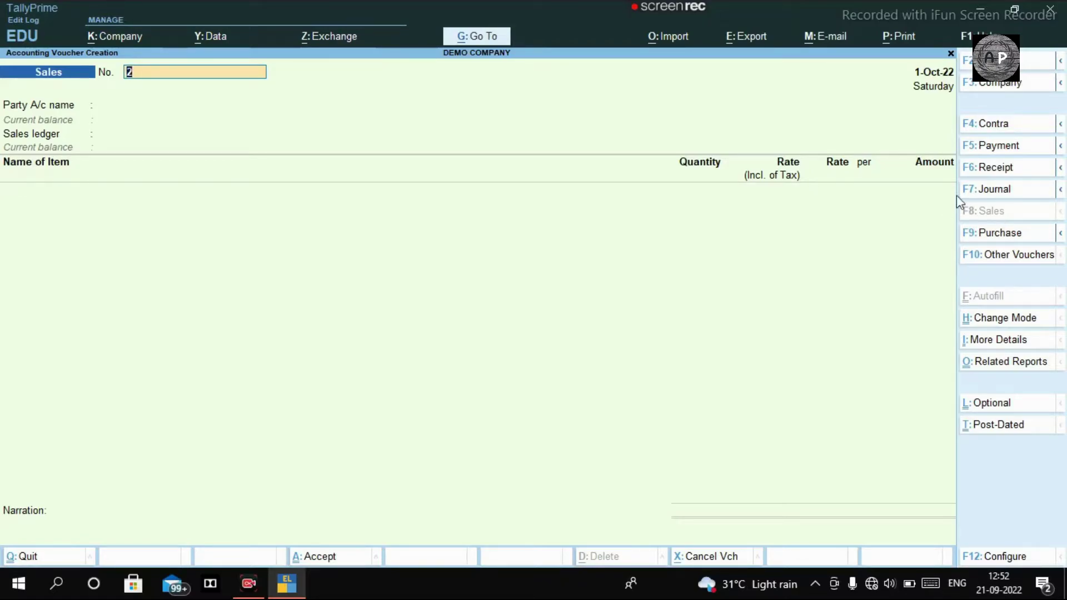
Start Journal voucher No. 1 and begin a new debit ledger named ICICI BANK
{"action": "left_click", "coordinate": [978, 191]}
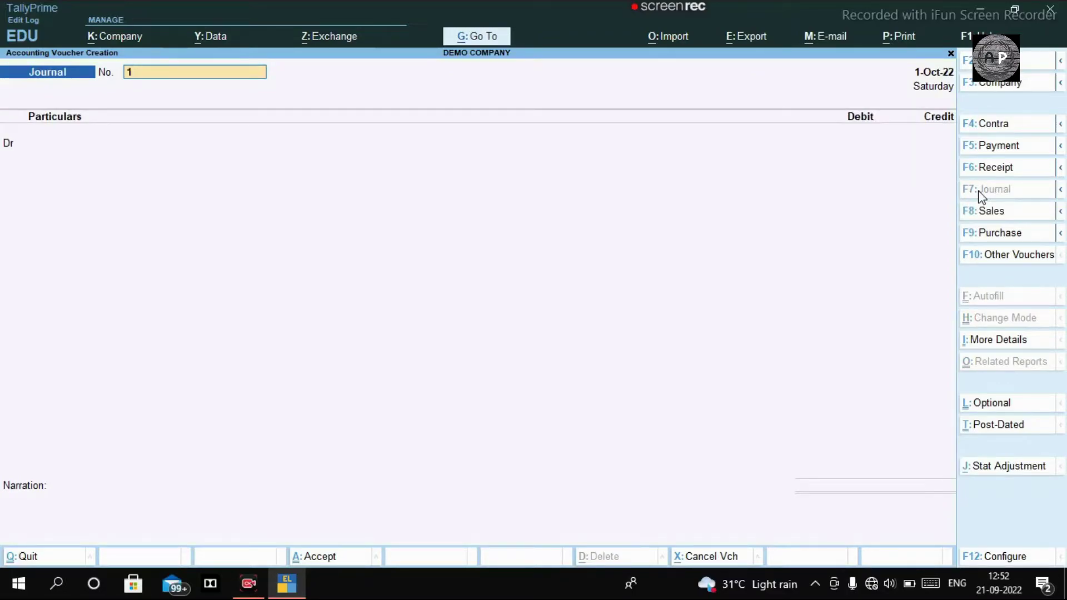
{"action": "key", "text": "Return"}
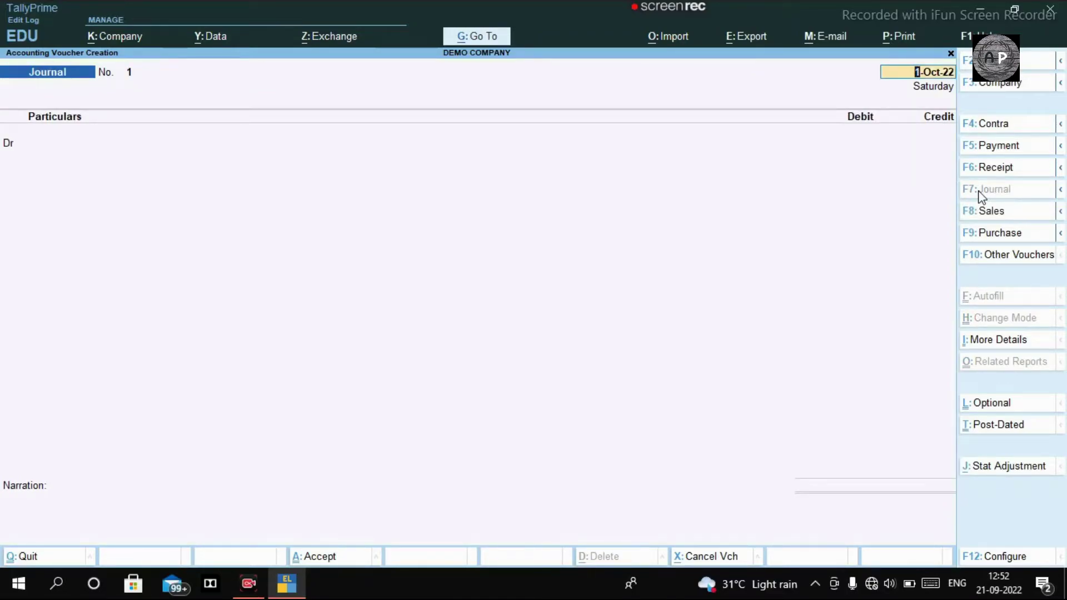
{"action": "key", "text": "Return"}
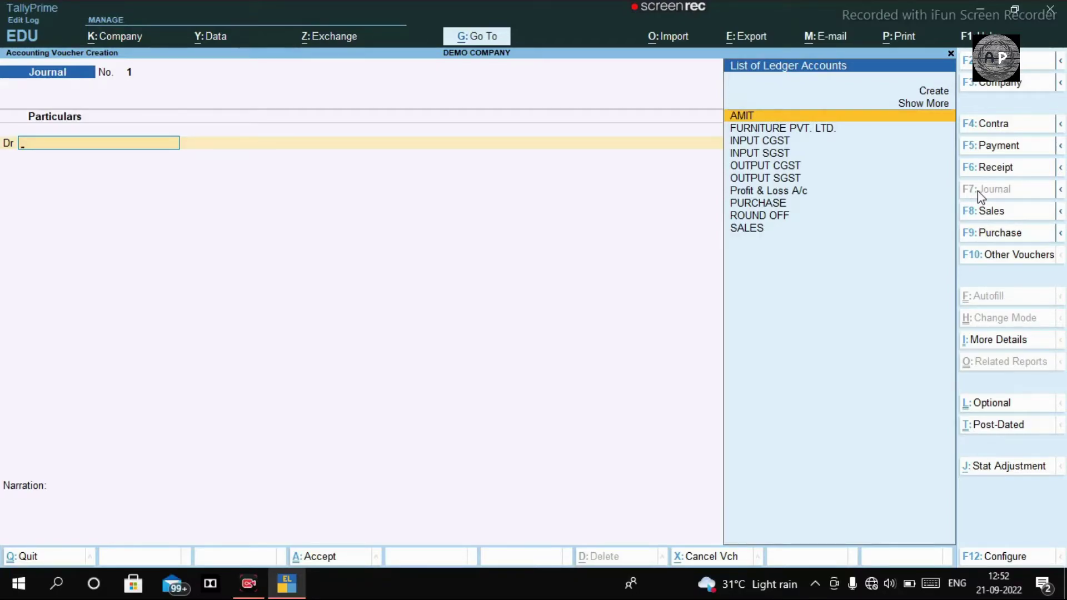
{"action": "key", "text": "alt+c"}
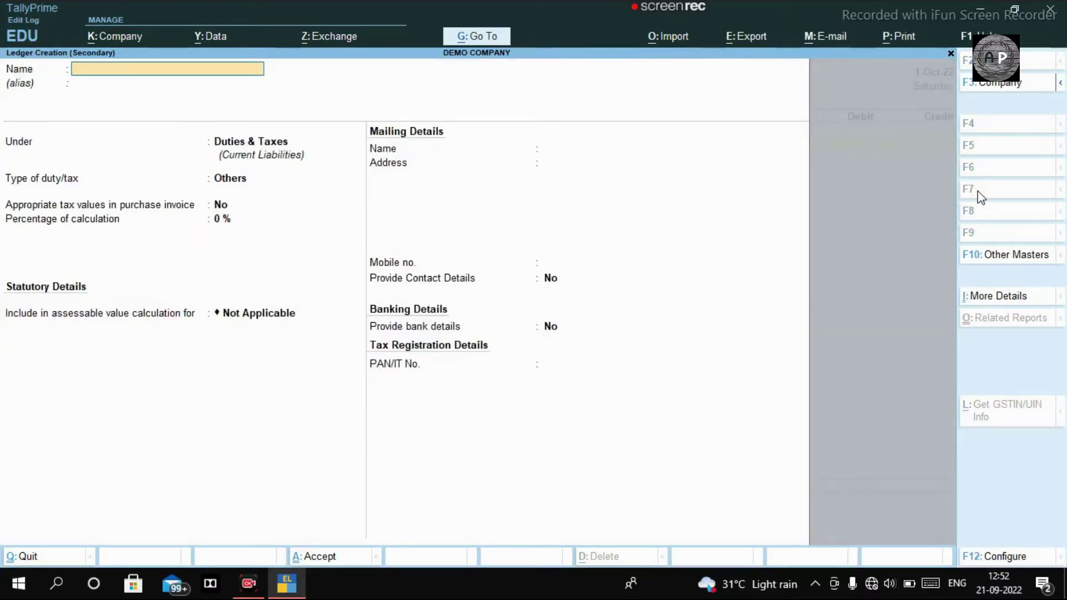
{"action": "type", "text": "ICICI BANK"}
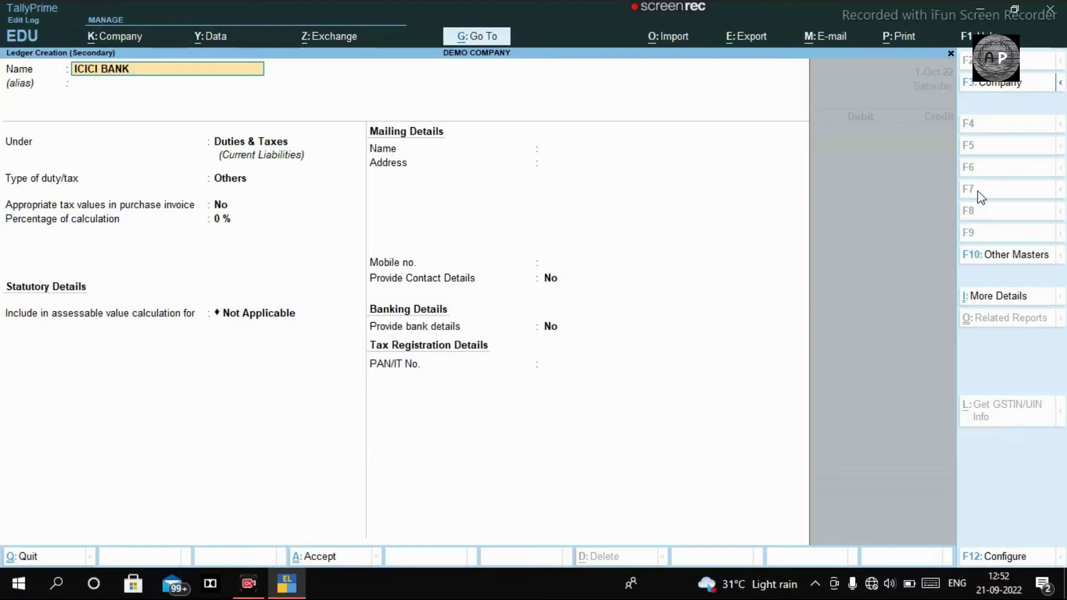
{"action": "key", "text": "Return"}
{"action": "key", "text": "Return"}
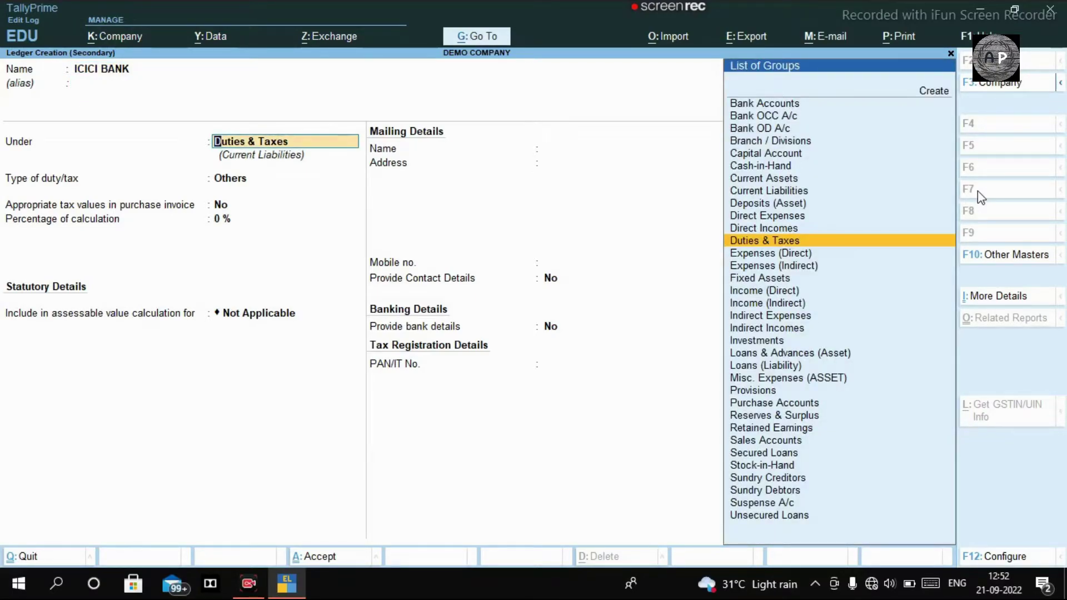
Place ICICI BANK under Sundry Debtors, enter its West Bengal GSTIN, and save it
{"action": "type", "text": "D"}
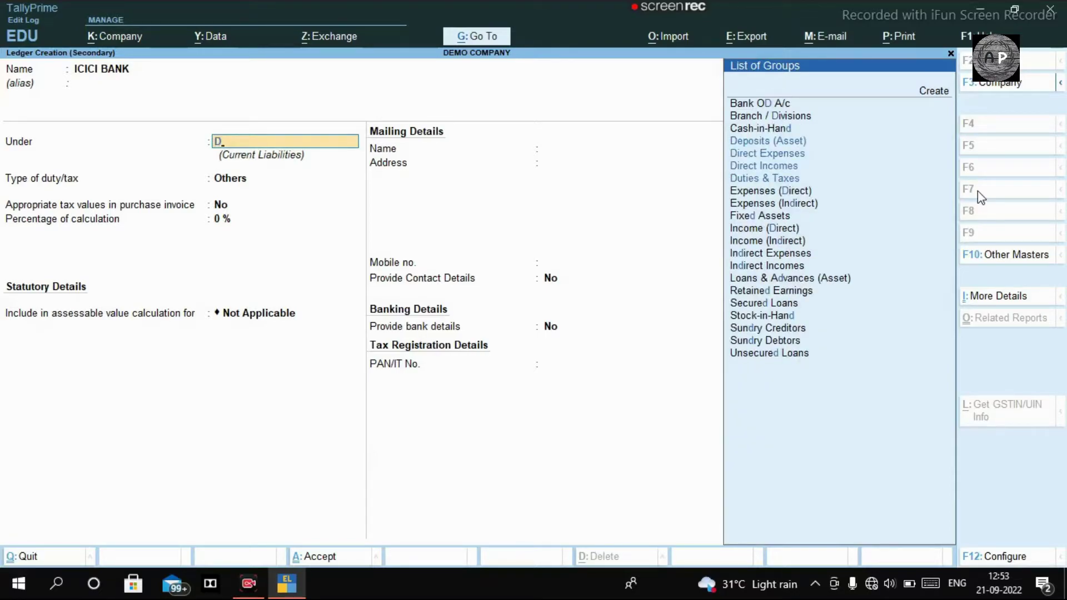
{"action": "key", "text": "BackSpace"}
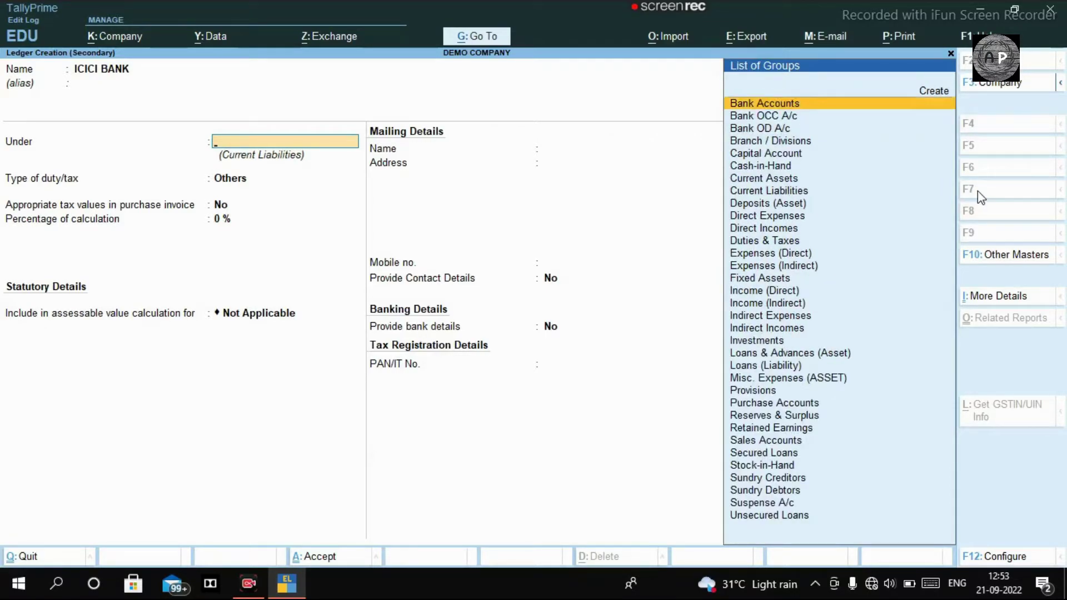
{"action": "type", "text": "SU"}
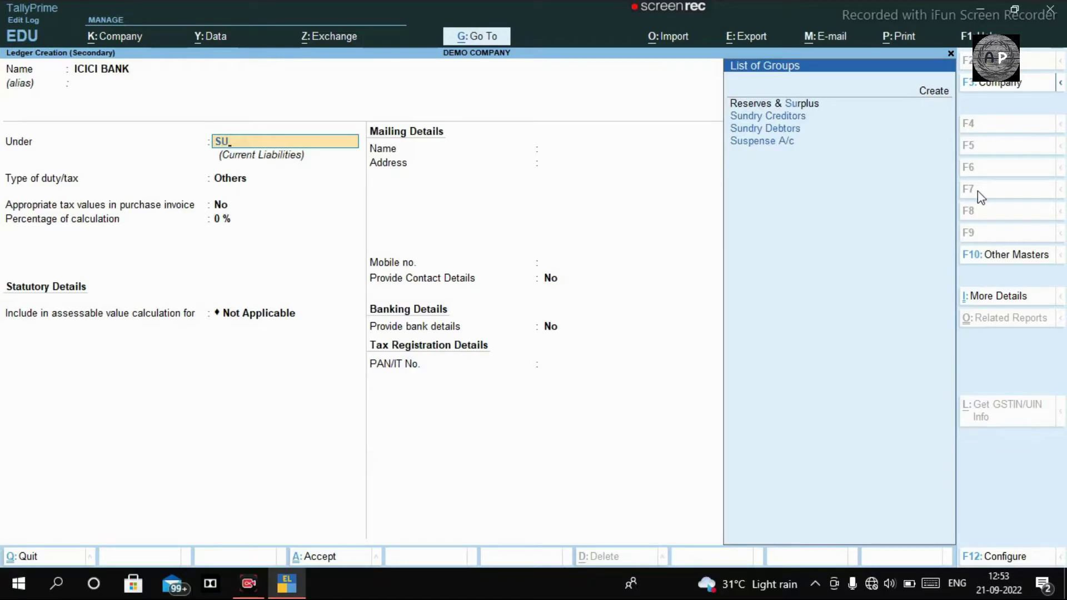
{"action": "key", "text": "Down"}
{"action": "key", "text": "Down"}
{"action": "key", "text": "Return"}
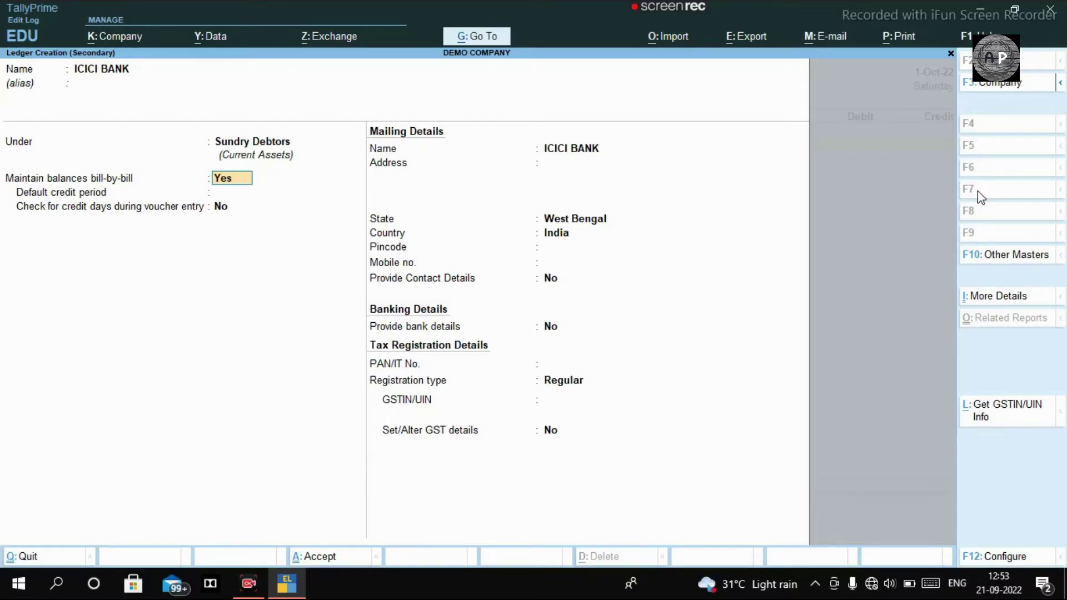
{"action": "key", "text": "Return"}
{"action": "key", "text": "Return"}
{"action": "key", "text": "Return"}
{"action": "key", "text": "Return"}
{"action": "key", "text": "Return"}
{"action": "key", "text": "Return"}
{"action": "key", "text": "Return"}
{"action": "key", "text": "Return"}
{"action": "key", "text": "Return"}
{"action": "key", "text": "Return"}
{"action": "key", "text": "Return"}
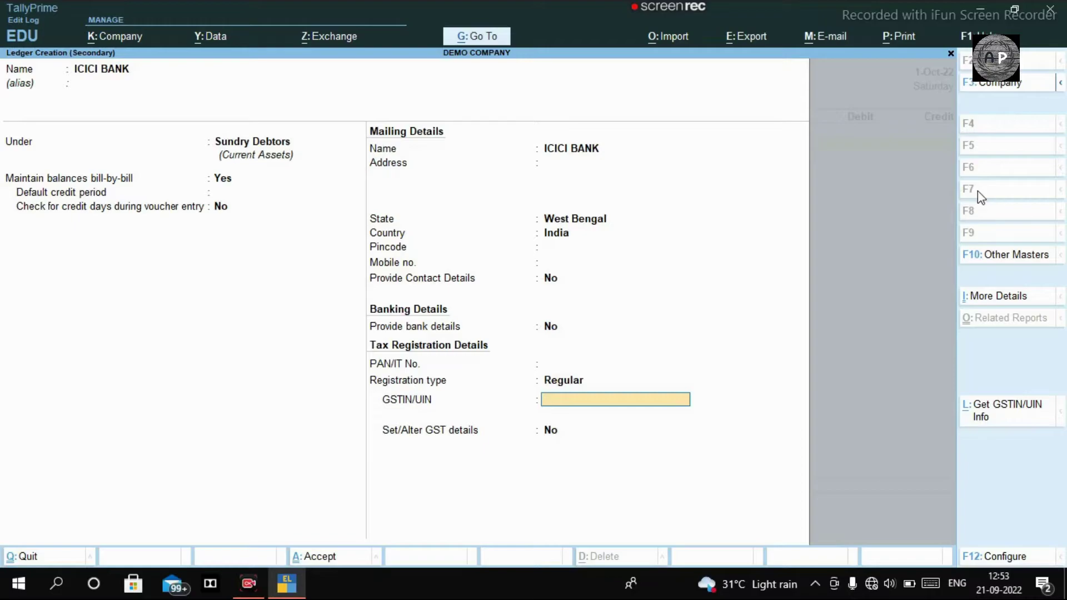
{"action": "key", "text": "Return"}
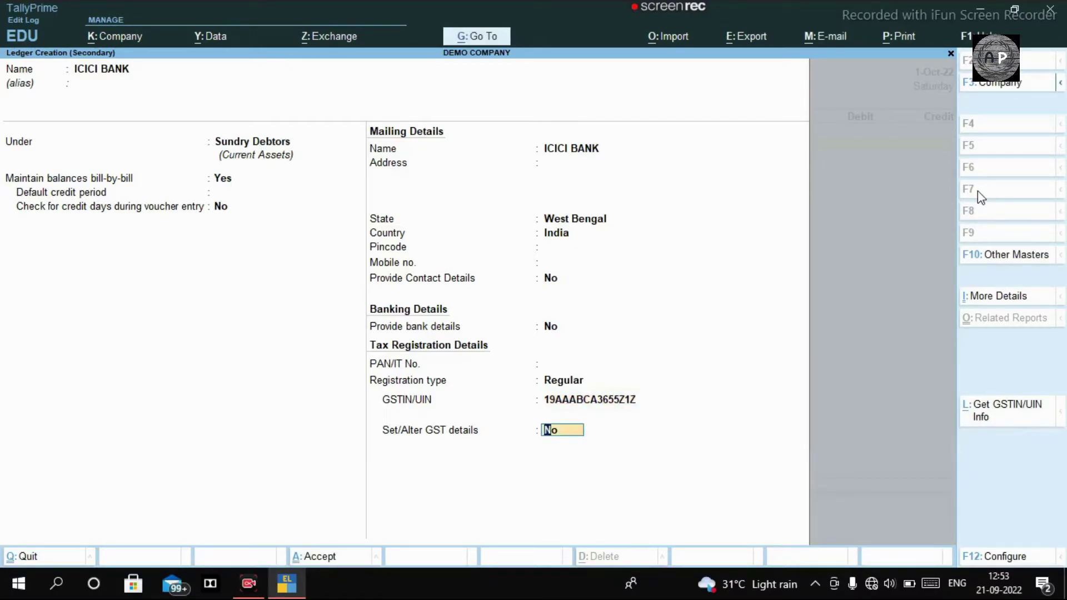
{"action": "key", "text": "Return"}
{"action": "key", "text": "Return"}
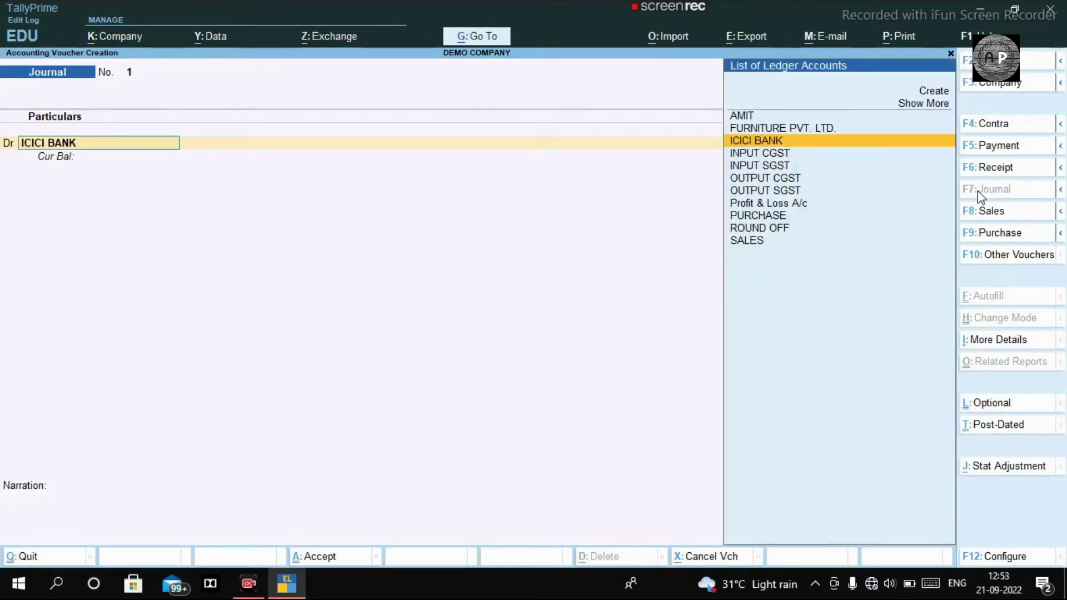
Debit ICICI BANK 25,000 against bill reference ICICI
{"action": "key", "text": "Return"}
{"action": "type", "text": "25,000"}
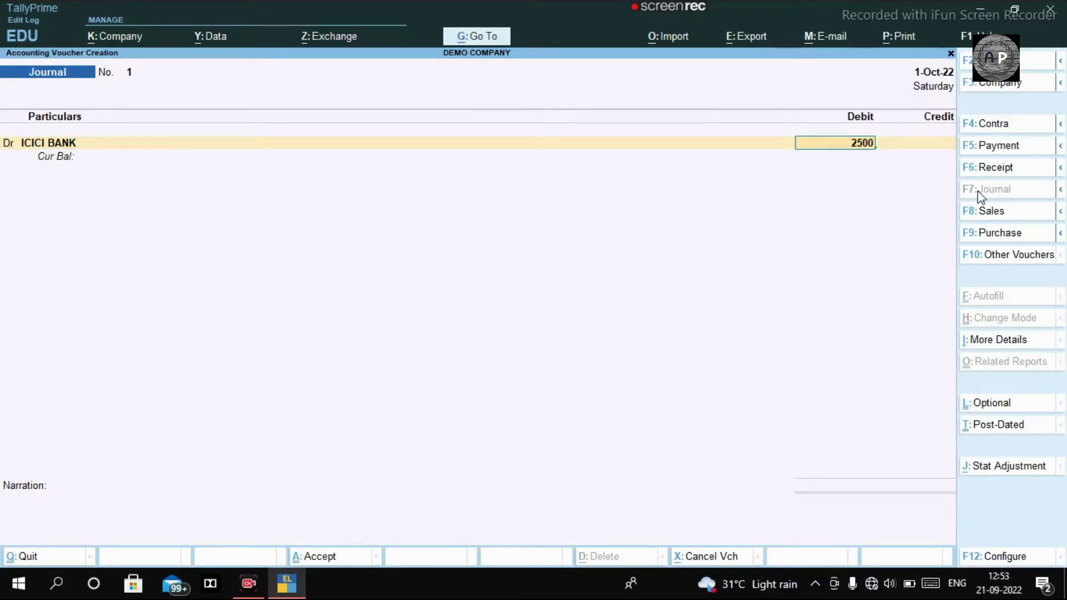
{"action": "key", "text": "Return"}
{"action": "key", "text": "Return"}
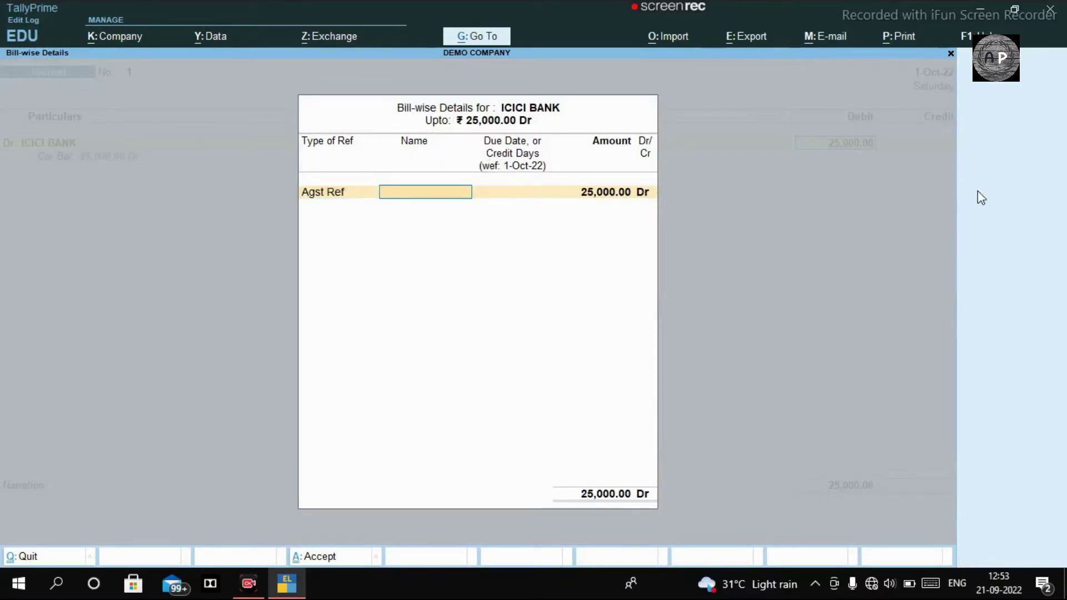
{"action": "type", "text": "ICICI"}
{"action": "key", "text": "Return"}
{"action": "key", "text": "Return"}
{"action": "key", "text": "Return"}
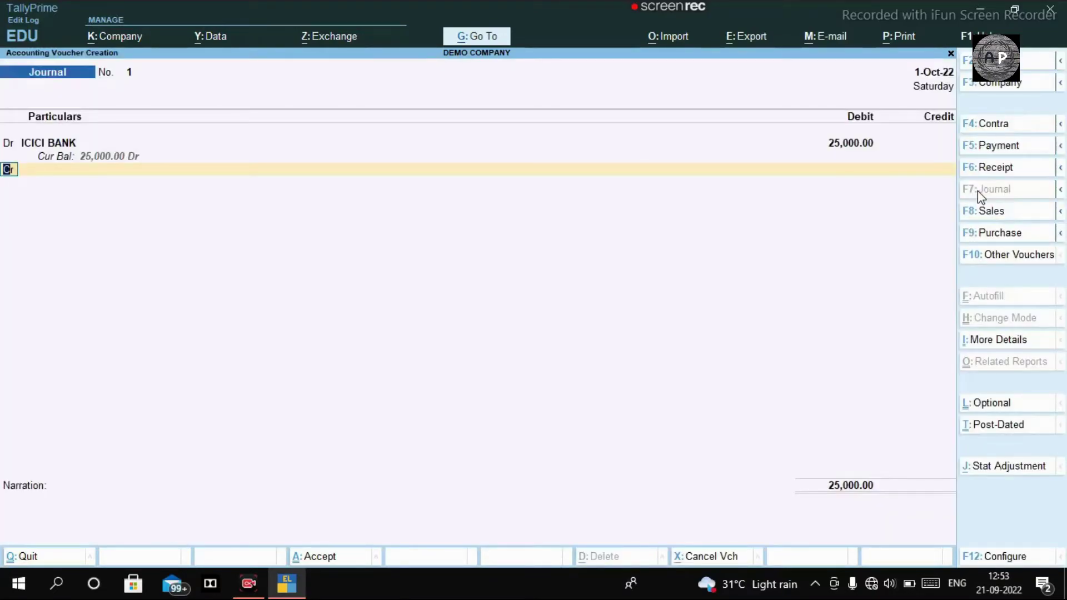
{"action": "key", "text": "Return"}
Credit the customer ledger 25,000 against its bill reference and save the journal
{"action": "type", "text": "AMIT"}
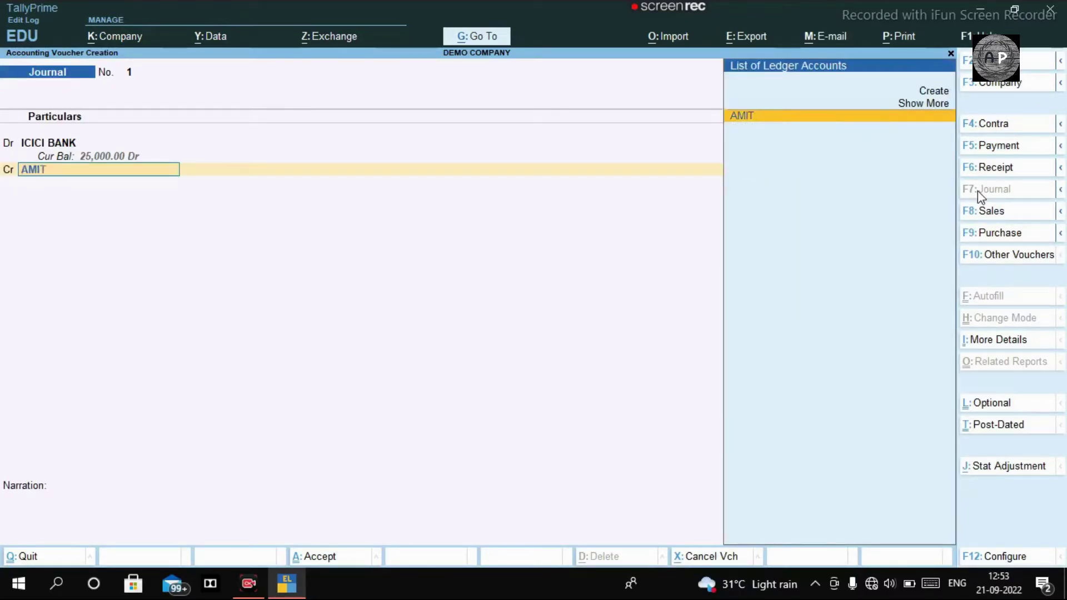
{"action": "key", "text": "Return"}
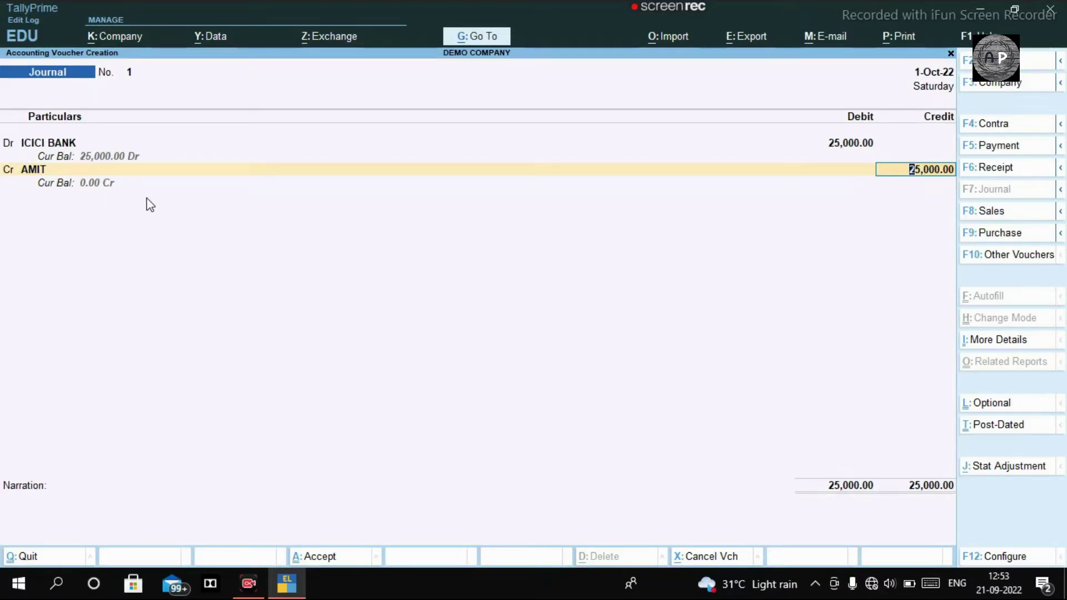
{"action": "key", "text": "Return"}
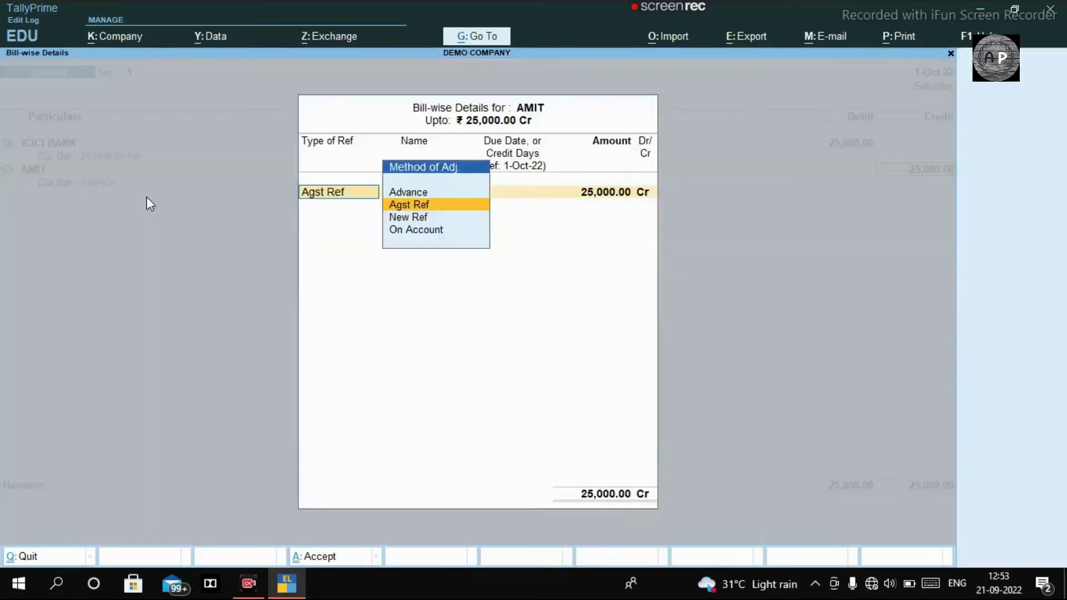
{"action": "key", "text": "Return"}
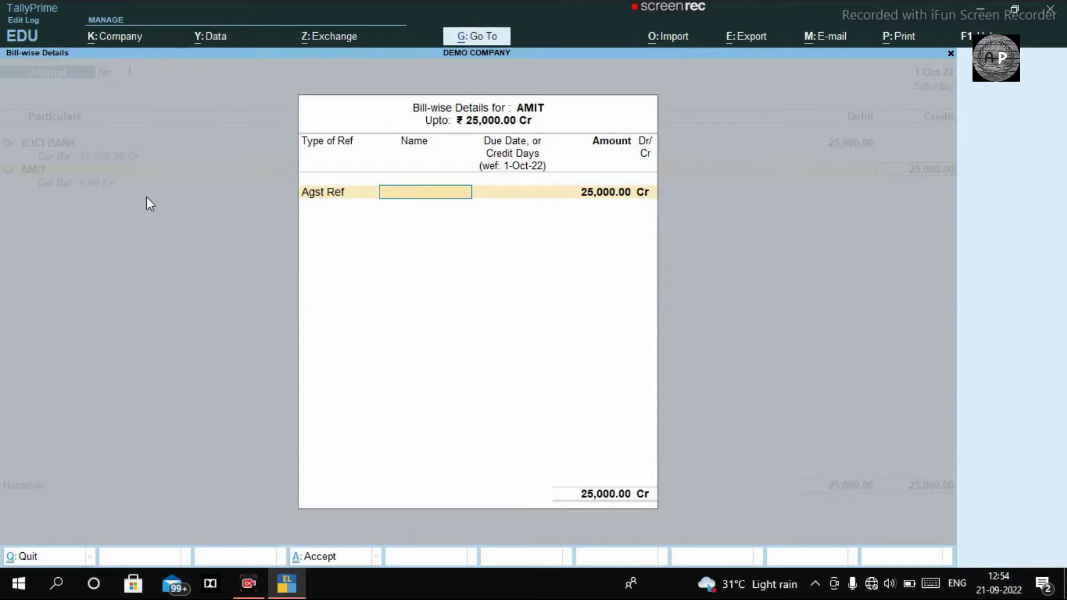
{"action": "type", "text": "AMIT"}
{"action": "key", "text": "Return"}
{"action": "key", "text": "Return"}
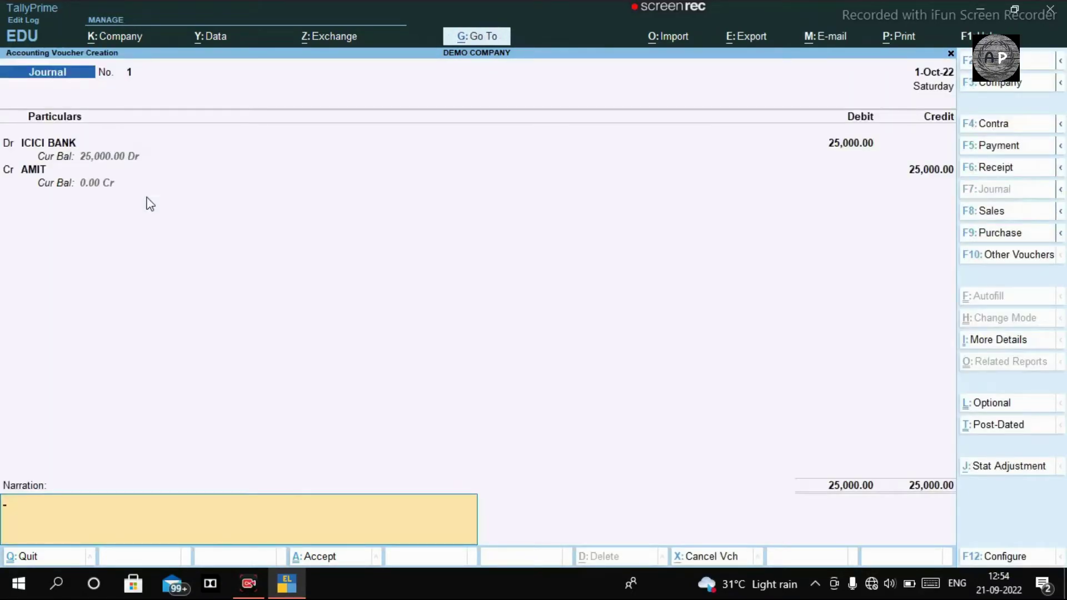
{"action": "key", "text": "ctrl+a"}
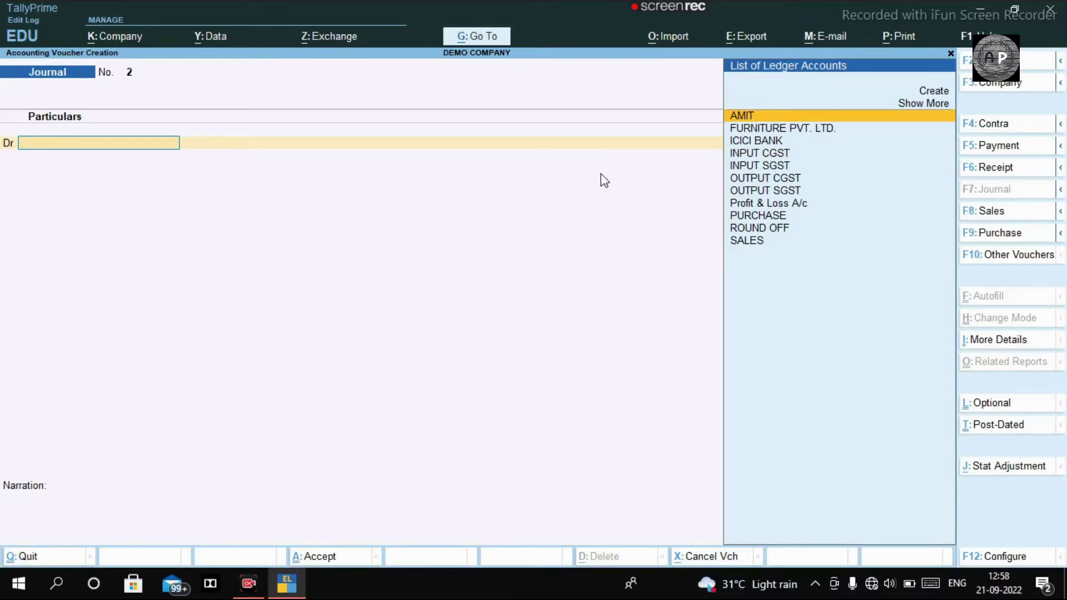
Start a Receipt voucher crediting ICICI BANK 24,500 against reference ICICI
{"action": "left_click", "coordinate": [987, 169]}
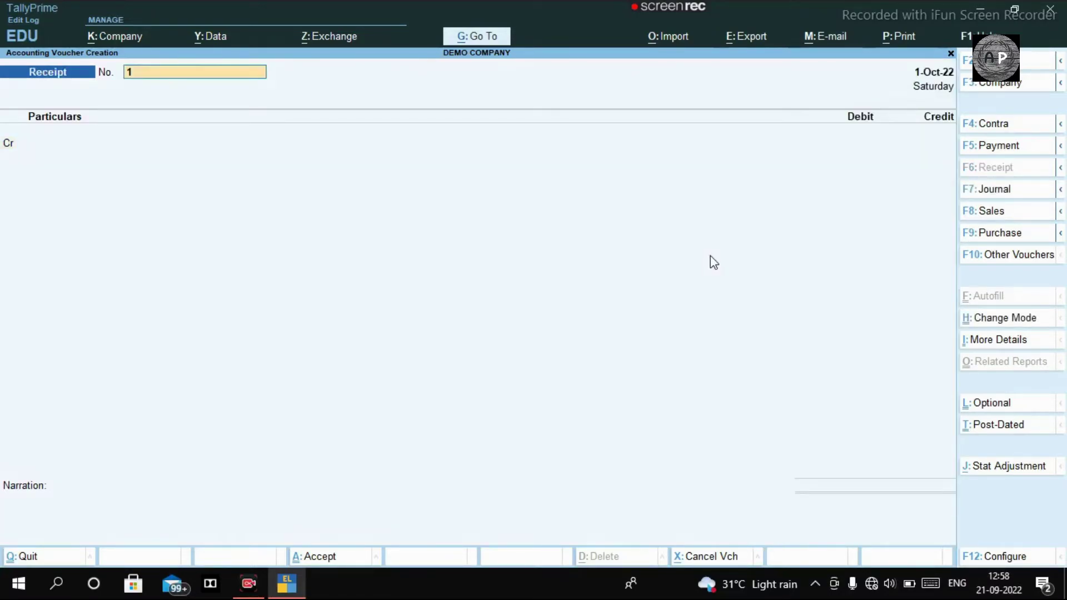
{"action": "key", "text": "Return"}
{"action": "key", "text": "Return"}
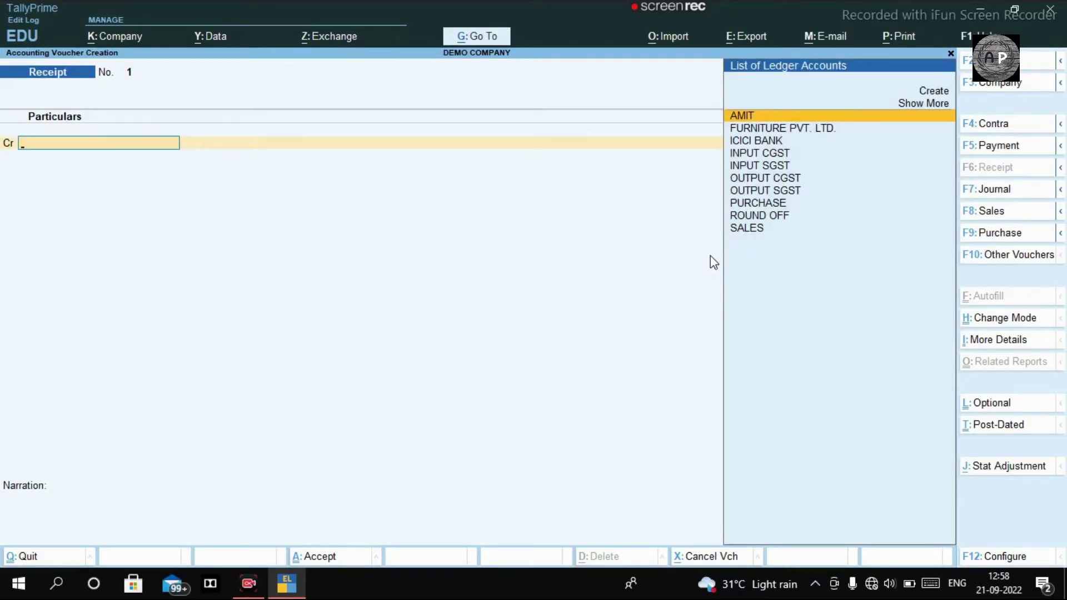
{"action": "type", "text": "icic"}
{"action": "key", "text": "Return"}
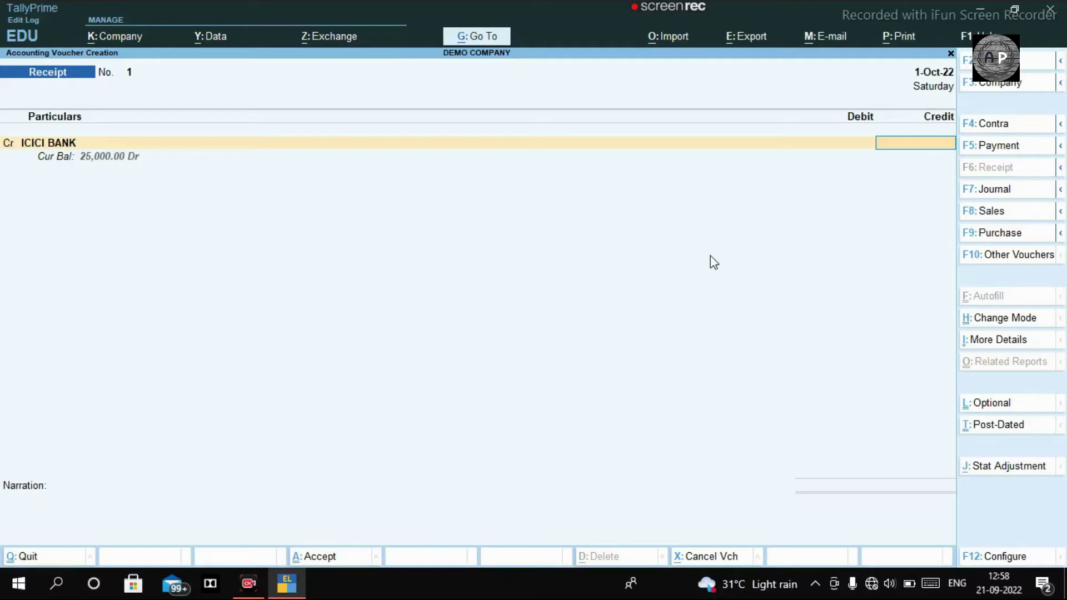
{"action": "type", "text": "24500"}
{"action": "key", "text": "Return"}
{"action": "key", "text": "Return"}
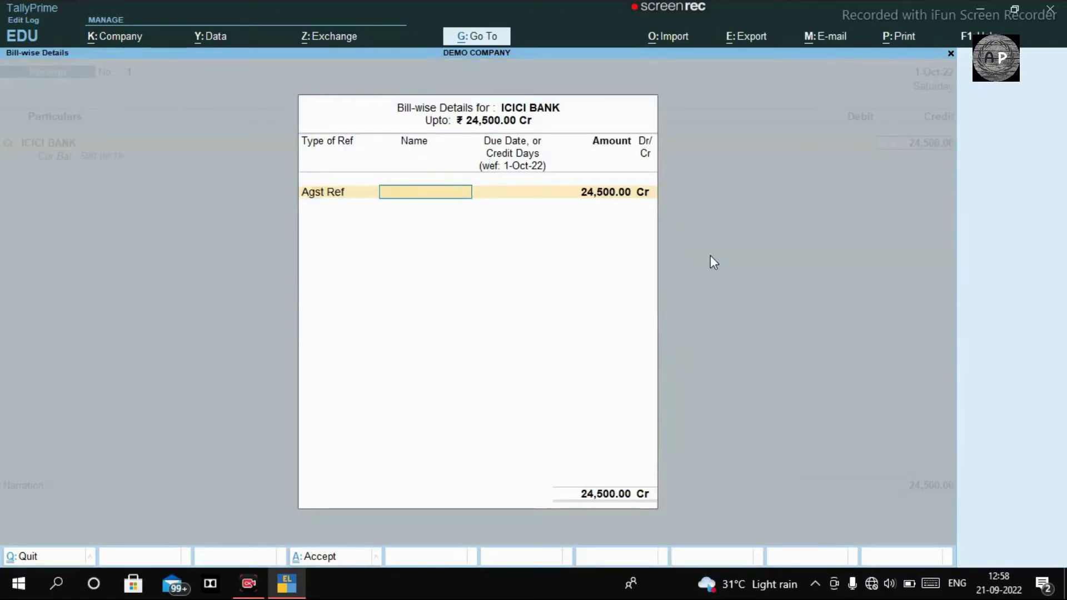
{"action": "type", "text": "ICICIC"}
{"action": "key", "text": "BackSpace"}
{"action": "key", "text": "Return"}
{"action": "key", "text": "Return"}
{"action": "key", "text": "Return"}
{"action": "key", "text": "Return"}
{"action": "key", "text": "Return"}
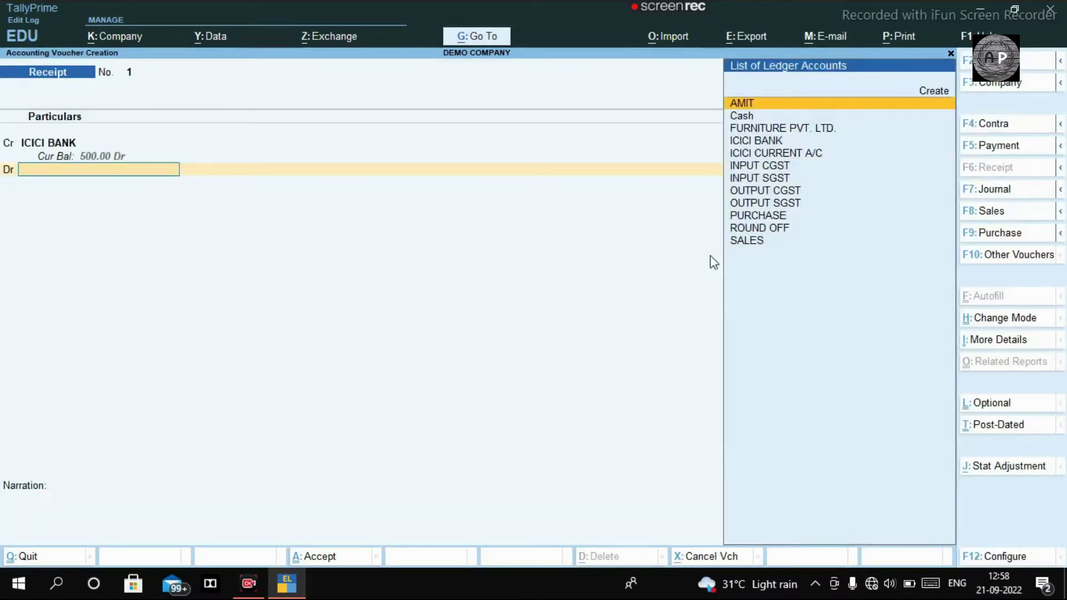
Debit ICICI CURRENT A/C 24,500 as Cheque/DD and save the receipt
{"action": "type", "text": "ICICI"}
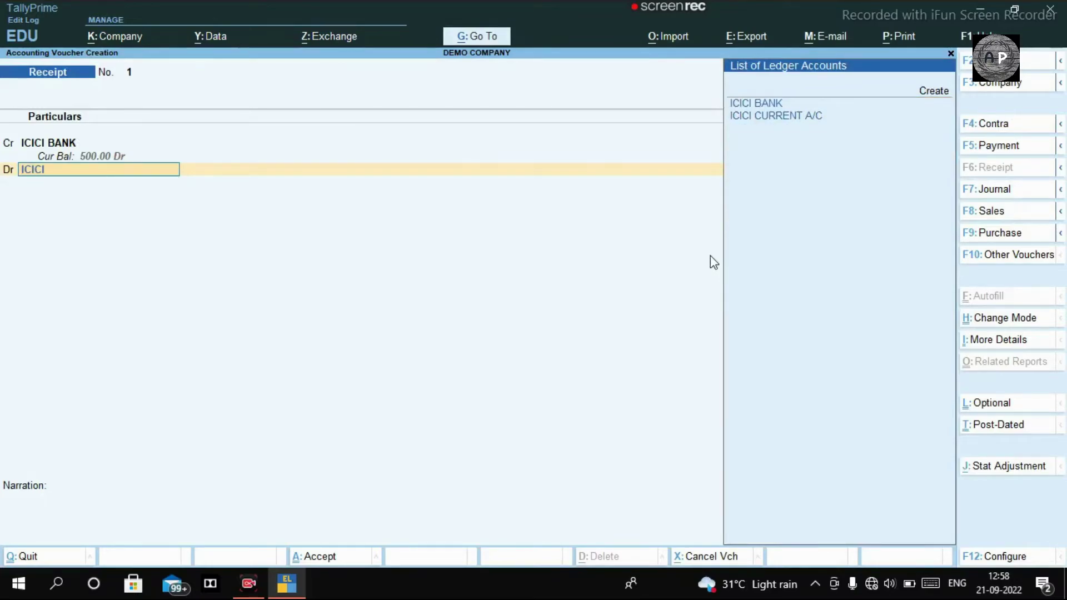
{"action": "key", "text": "Down"}
{"action": "key", "text": "Return"}
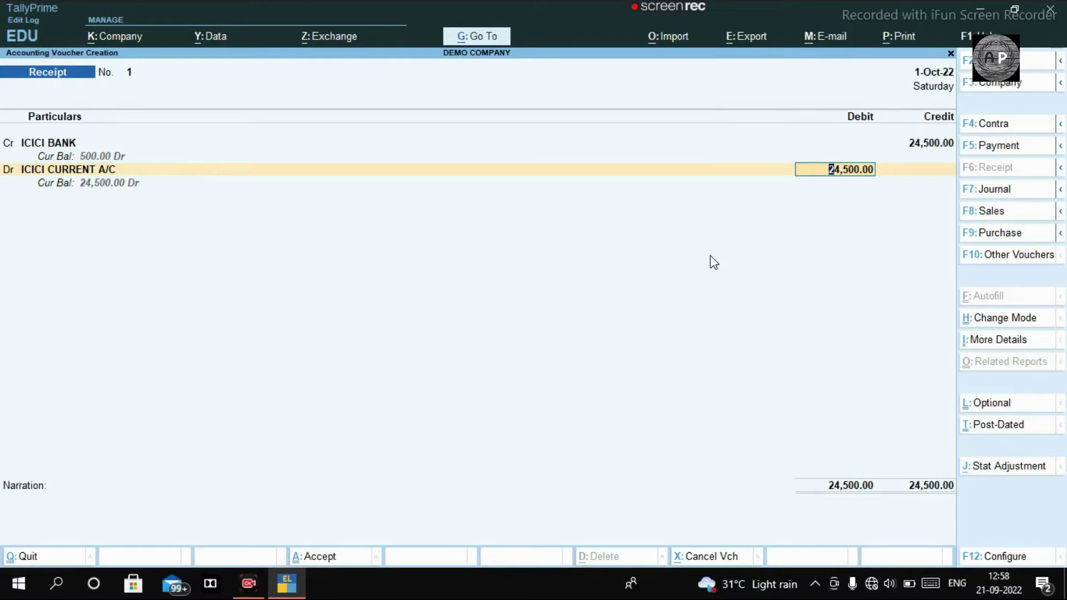
{"action": "key", "text": "Return"}
{"action": "key", "text": "Return"}
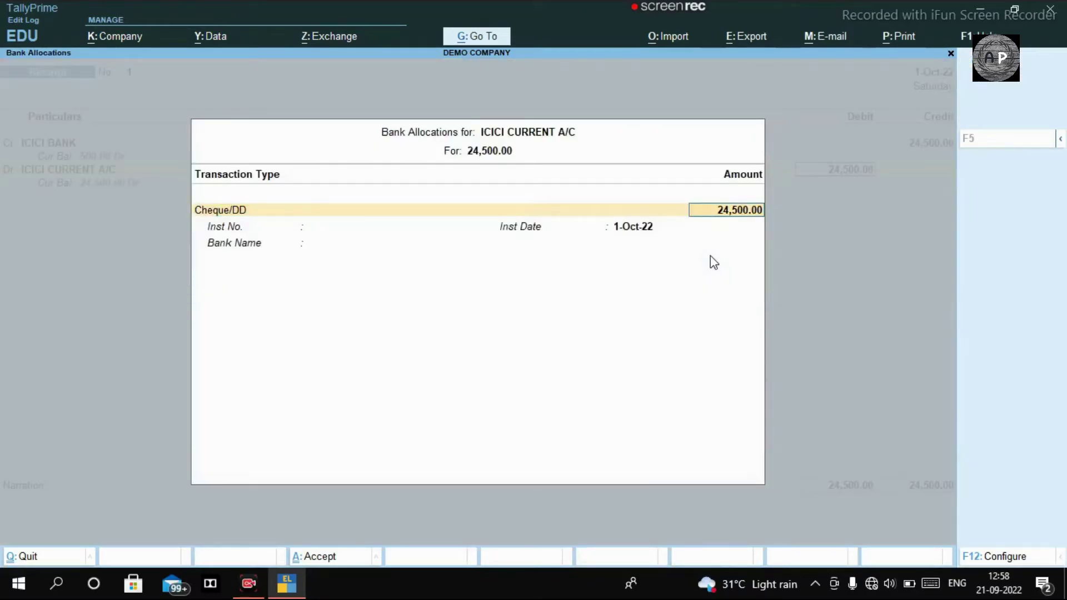
{"action": "key", "text": "Return"}
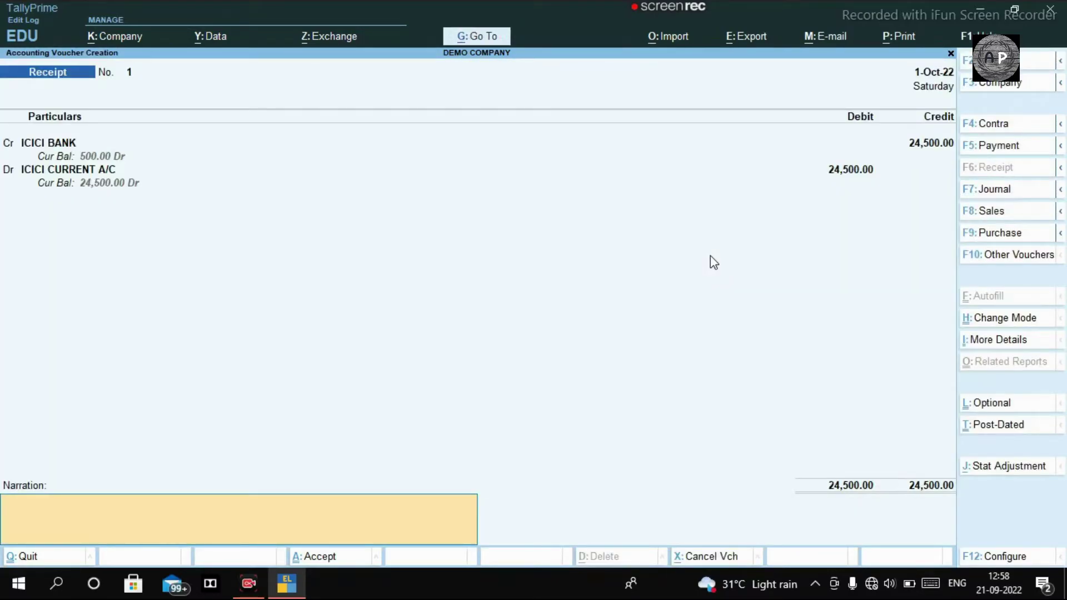
{"action": "key", "text": "Return"}
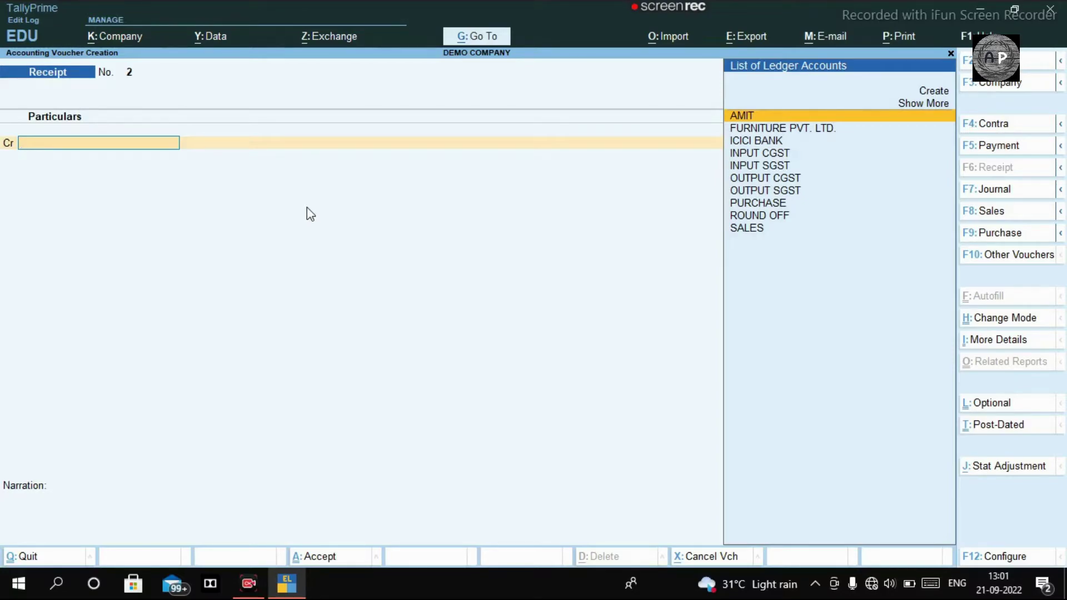
Start Journal voucher No. 2 and begin a new ledger named SWIPE CHARGE
{"action": "left_click", "coordinate": [982, 189]}
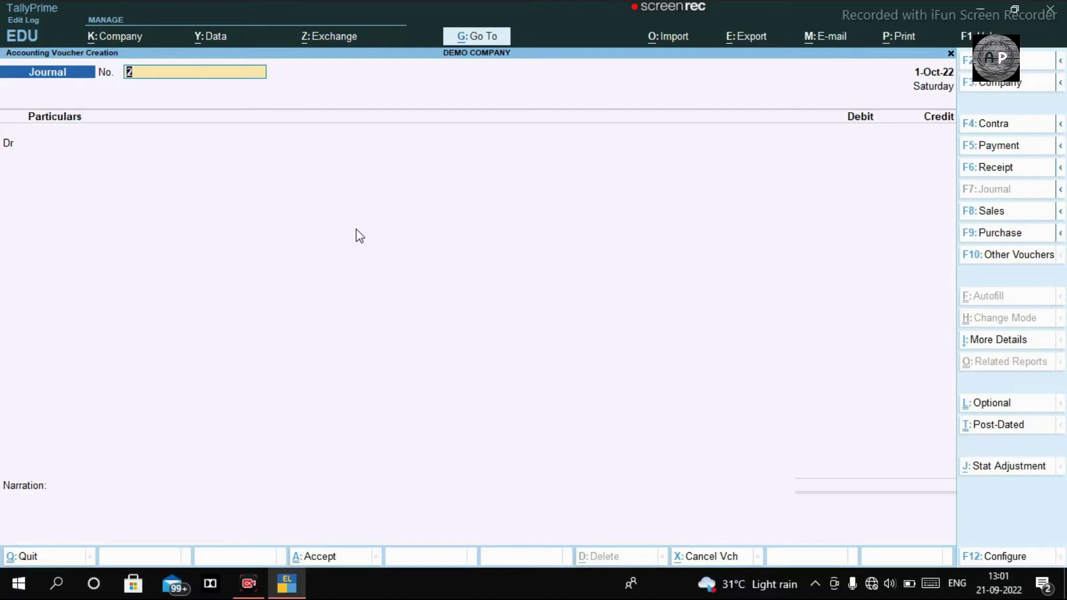
{"action": "key", "text": "Return"}
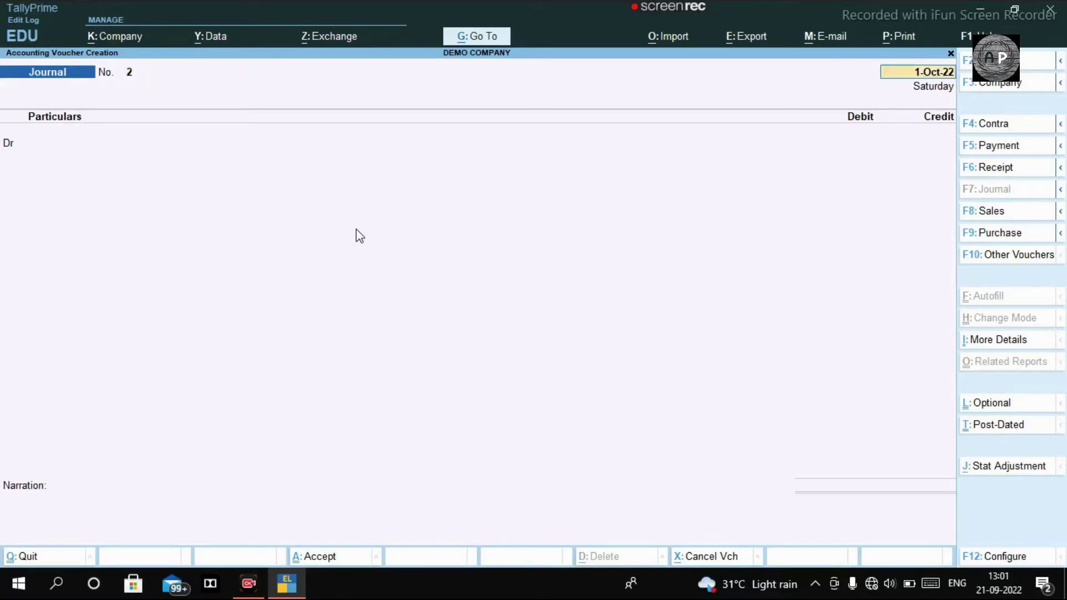
{"action": "key", "text": "Return"}
{"action": "key", "text": "alt+c"}
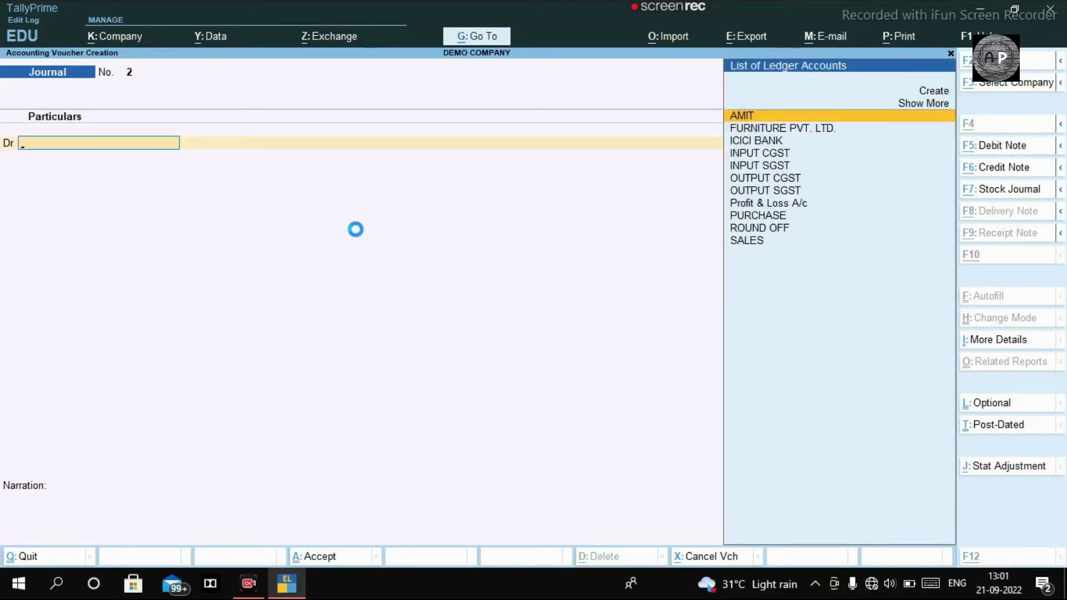
{"action": "type", "text": "SWIPE"}
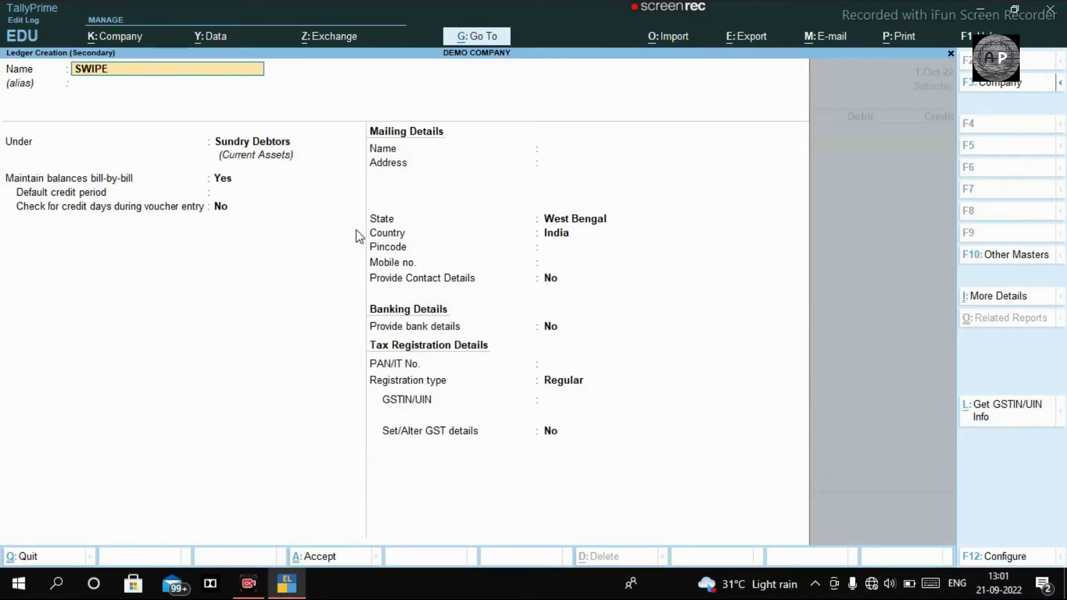
{"action": "type", "text": " CHARGE"}
{"action": "key", "text": "Return"}
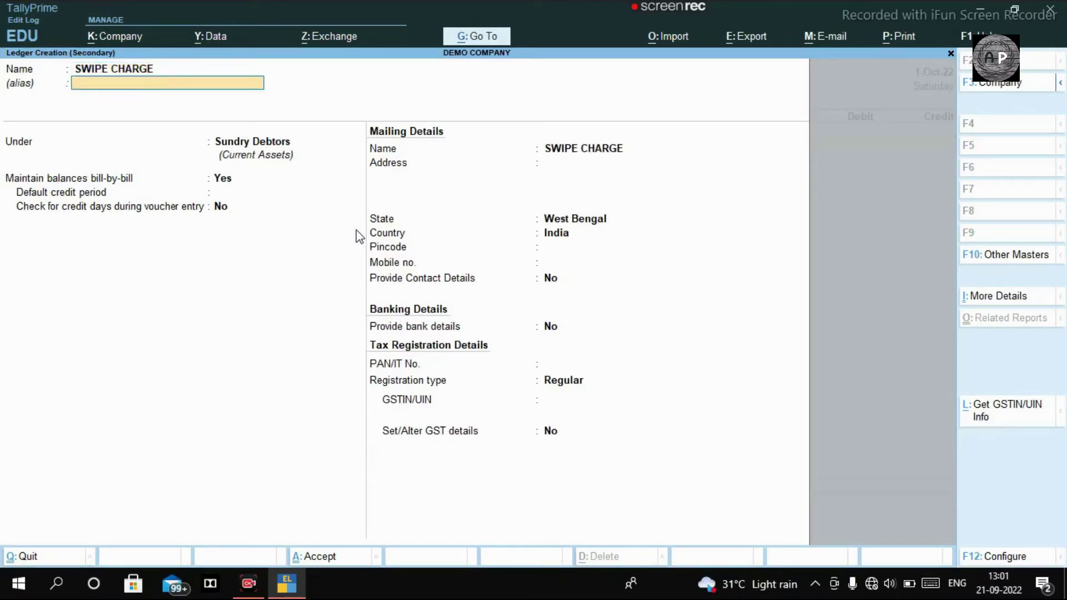
Place SWIPE CHARGE under Indirect Expenses, type Not Applicable, with GST applicable
{"action": "key", "text": "Return"}
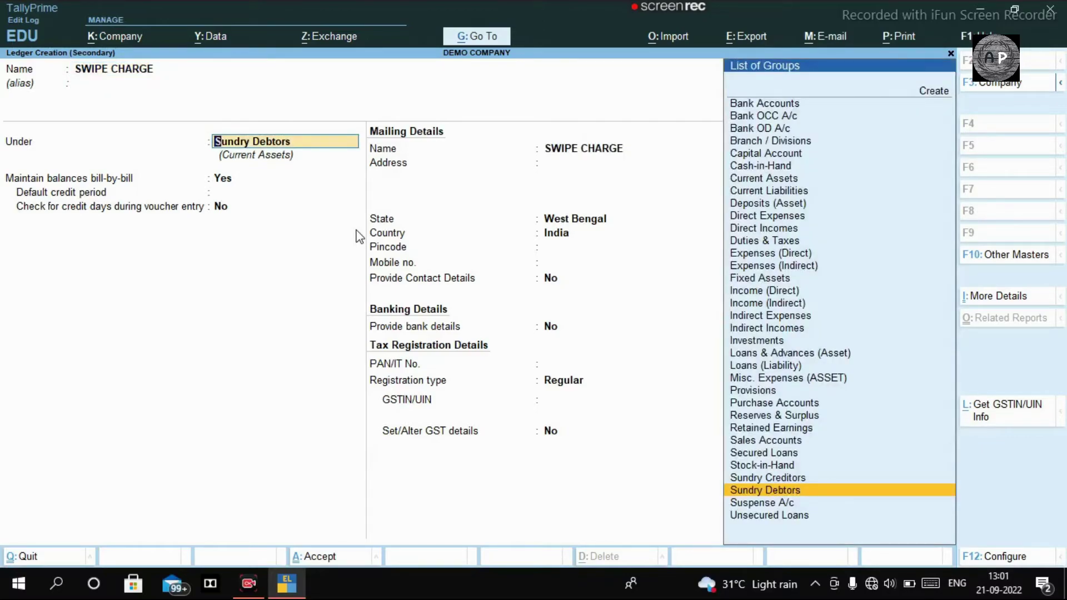
{"action": "type", "text": "IND"}
{"action": "key", "text": "Up"}
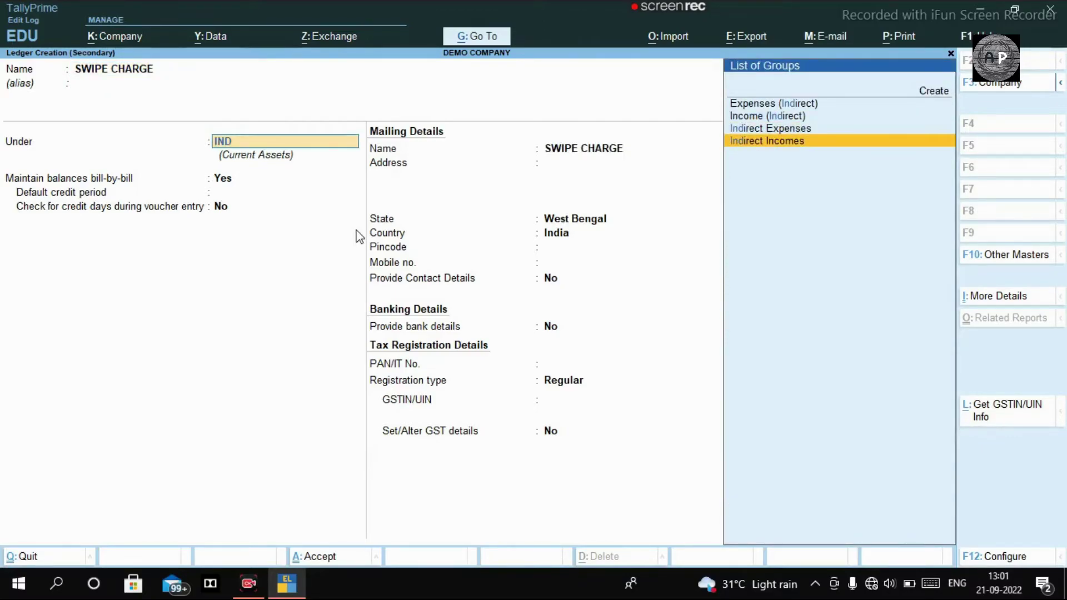
{"action": "key", "text": "Up"}
{"action": "key", "text": "Return"}
{"action": "key", "text": "Return"}
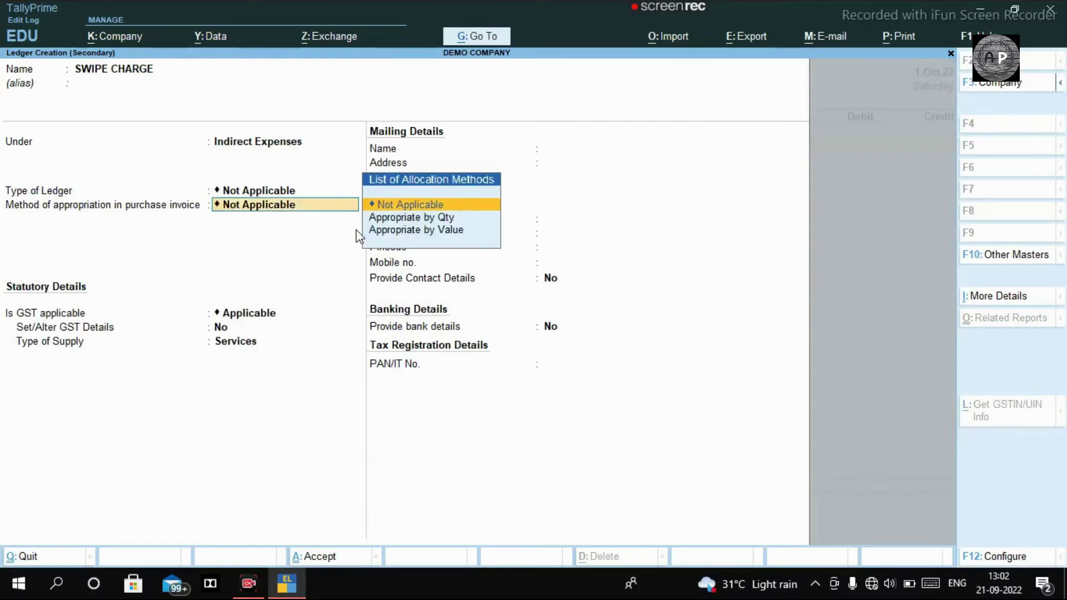
{"action": "key", "text": "Return"}
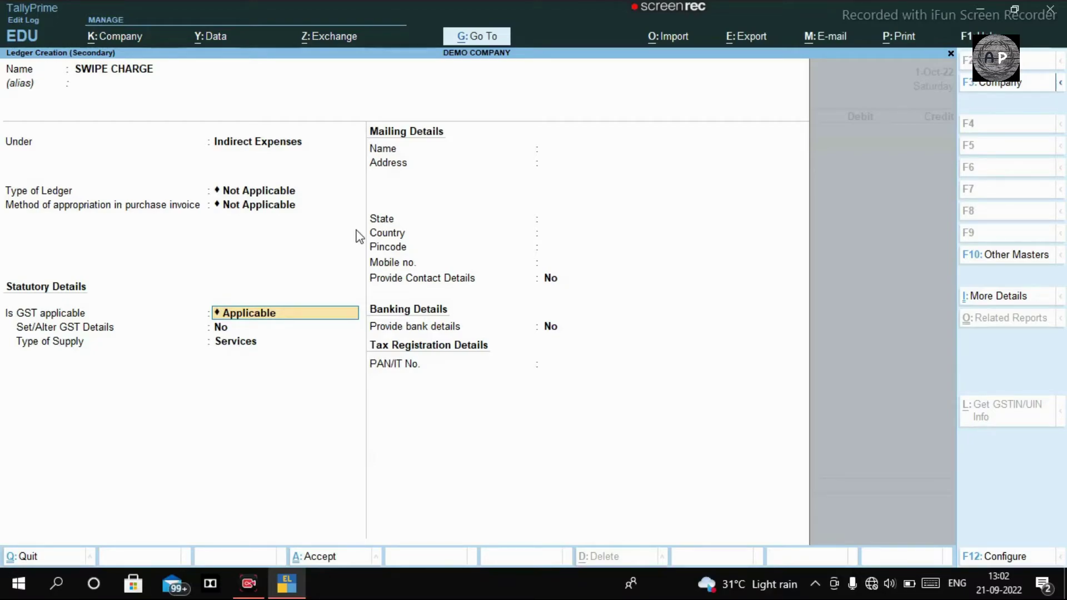
{"action": "key", "text": "Return"}
Set SWIPE CHARGE GST details to Taxable, no reverse charge, 18% integrated tax
{"action": "type", "text": "y"}
{"action": "key", "text": "Return"}
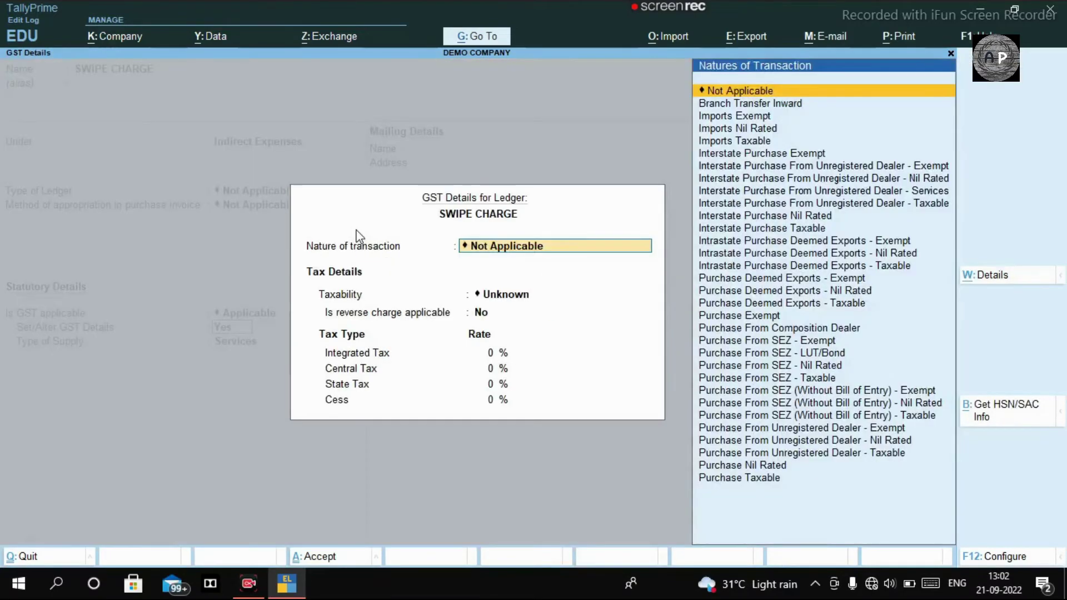
{"action": "key", "text": "Return"}
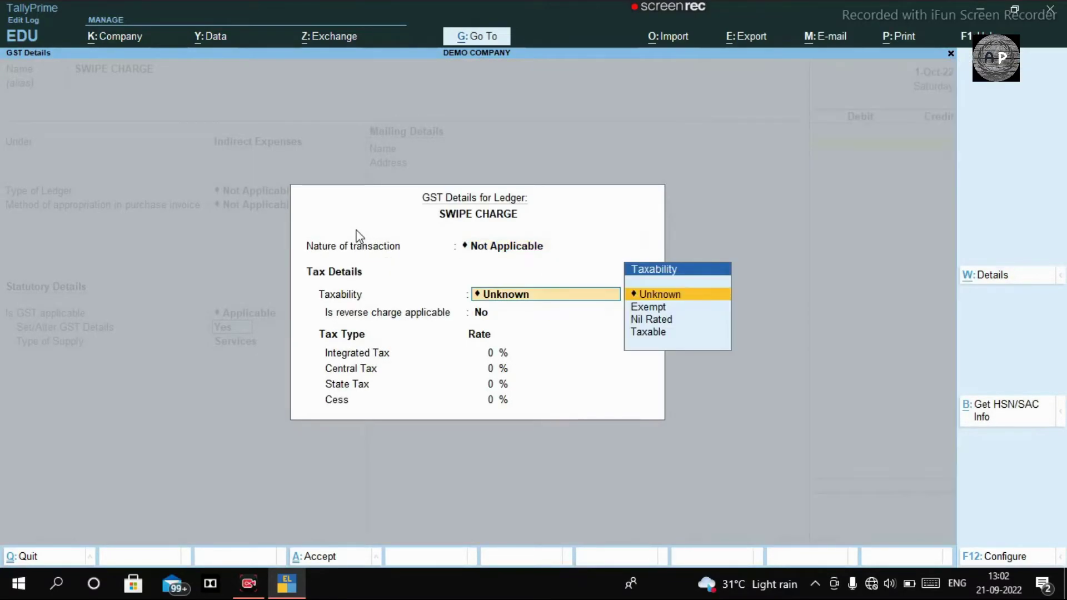
{"action": "key", "text": "Down"}
{"action": "key", "text": "Down"}
{"action": "key", "text": "Down"}
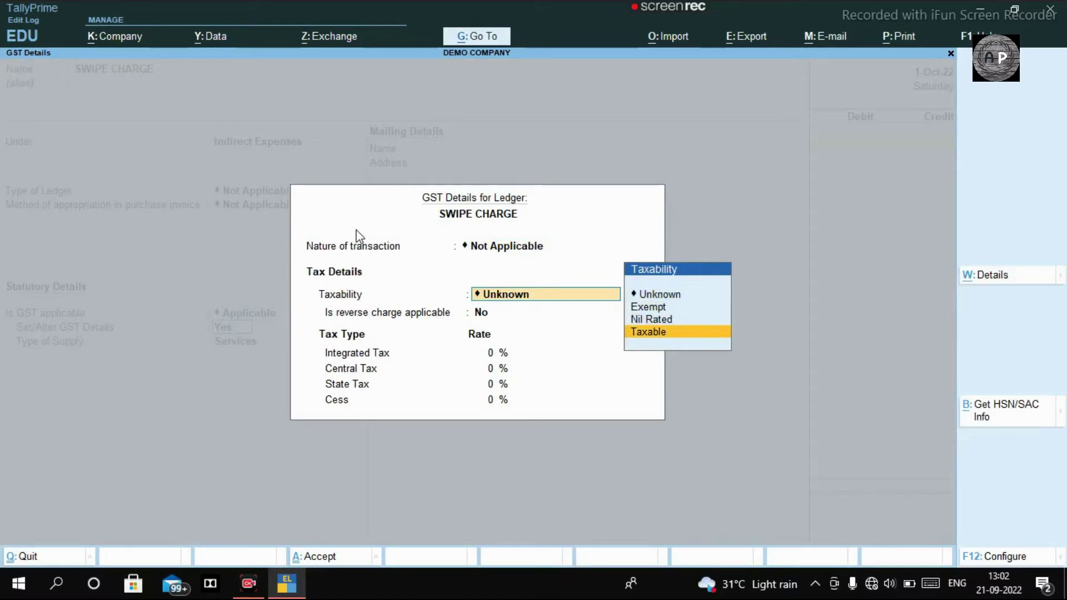
{"action": "key", "text": "Return"}
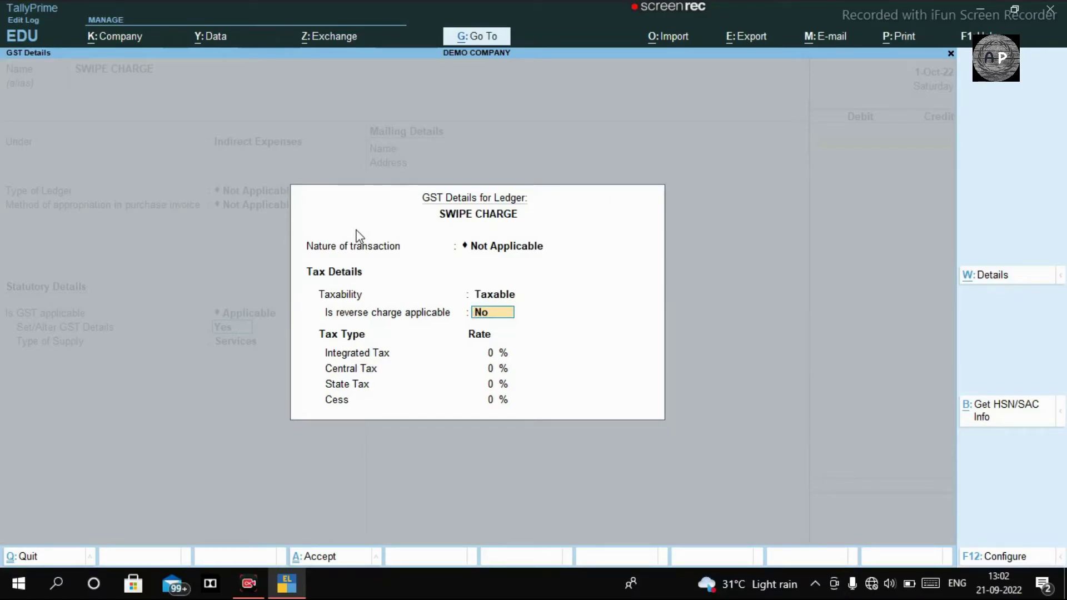
{"action": "key", "text": "Return"}
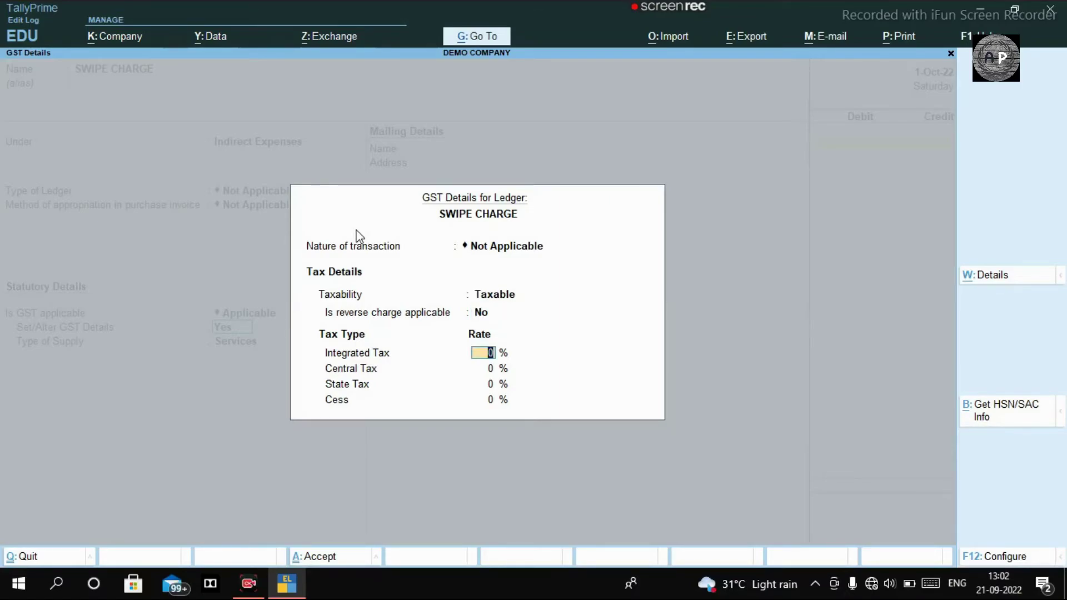
{"action": "type", "text": "18"}
{"action": "key", "text": "Return"}
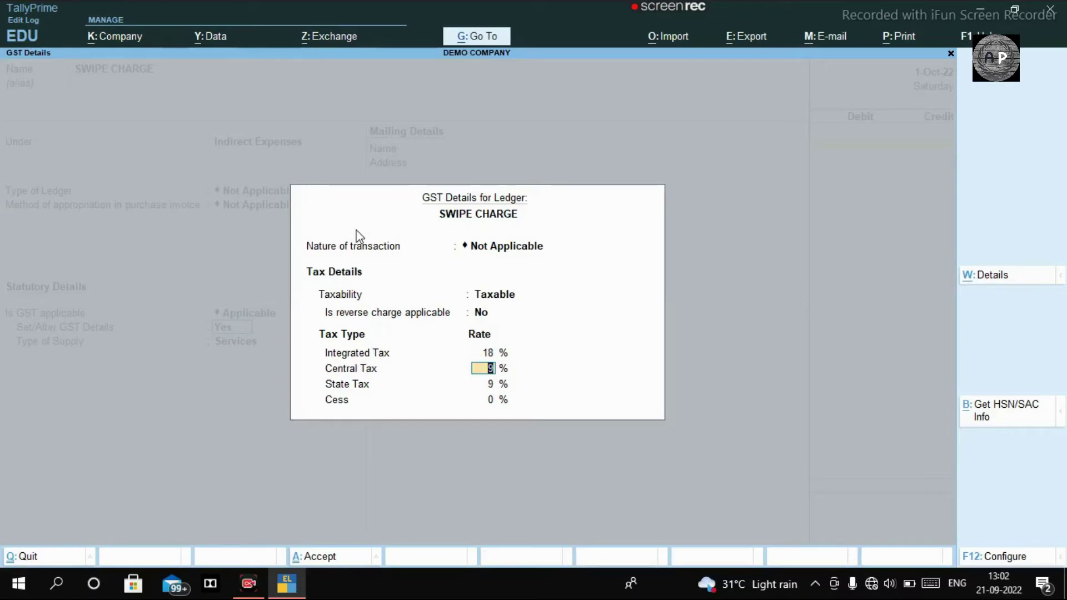
{"action": "key", "text": "ctrl+a"}
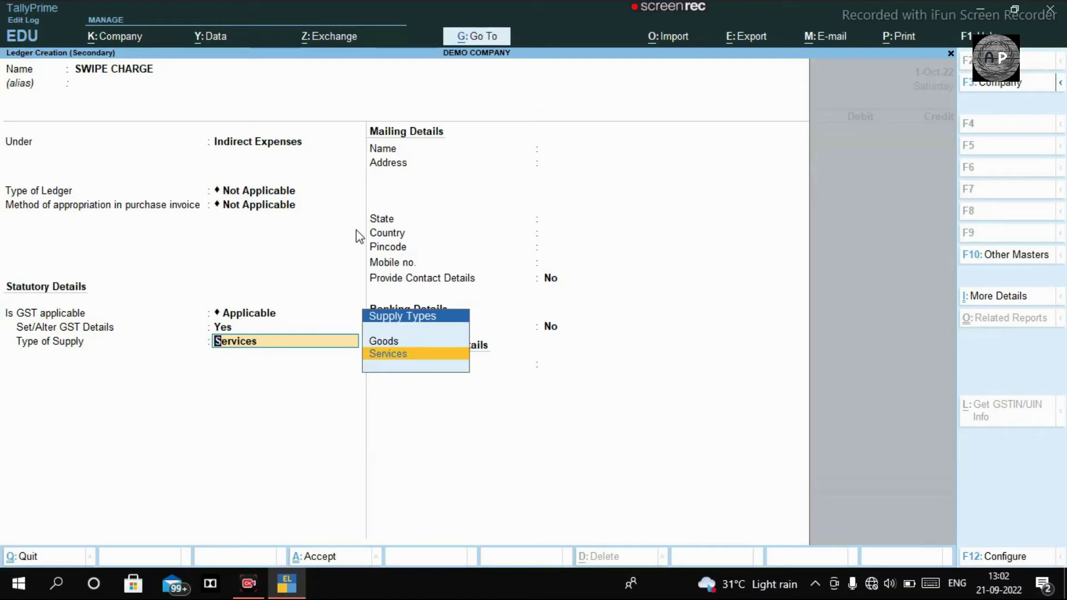
Keep Services as supply type, save SWIPE CHARGE, and close tax classification details
{"action": "key", "text": "Up"}
{"action": "key", "text": "Down"}
{"action": "key", "text": "Up"}
{"action": "key", "text": "Down"}
{"action": "key", "text": "Return"}
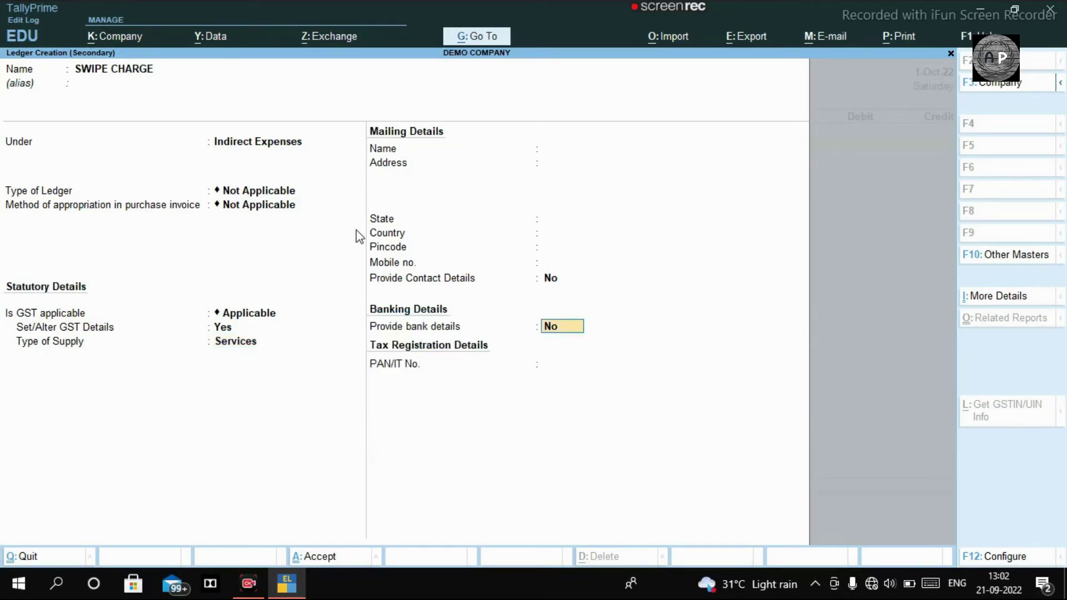
{"action": "key", "text": "Return"}
{"action": "key", "text": "Return"}
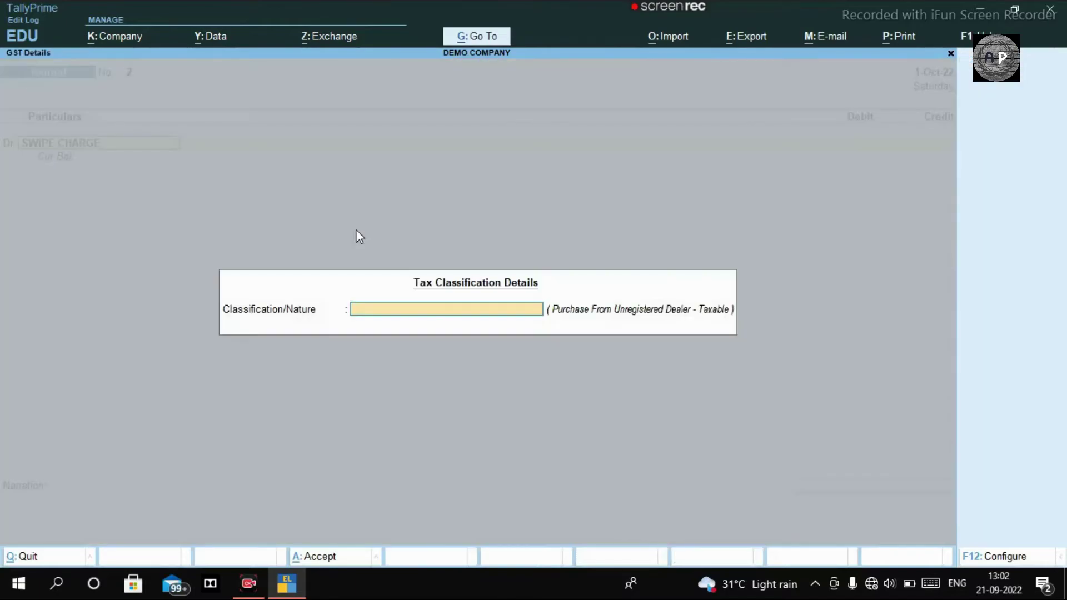
{"action": "key", "text": "ctrl+a"}
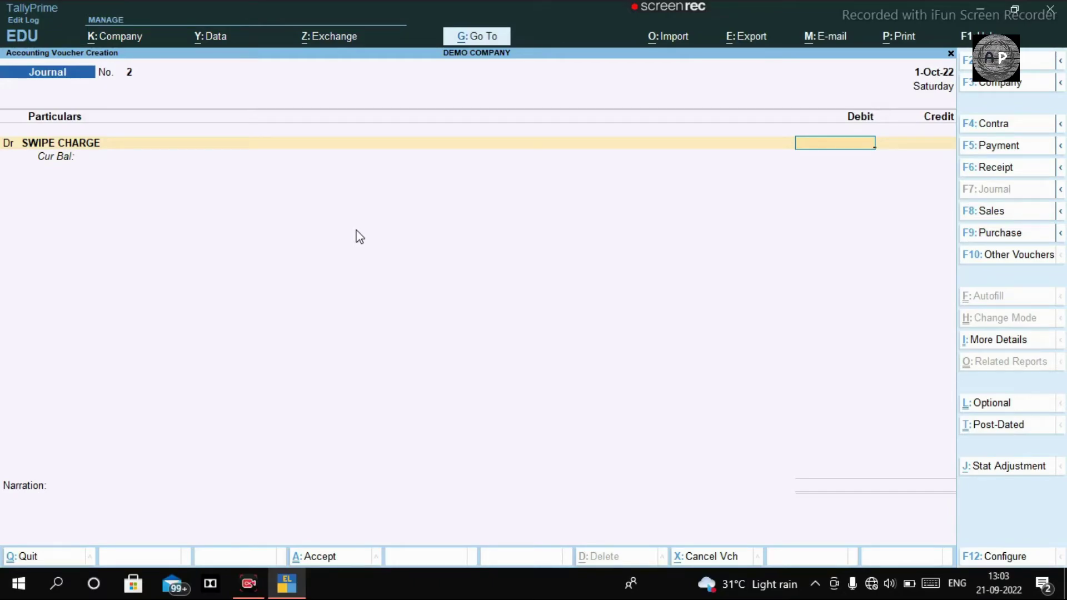
Compute 500×100/118 (423.7288) in the Calculator and enter 423.75 as the SWIPE CHARGE debit
{"action": "key", "text": "ctrl+n"}
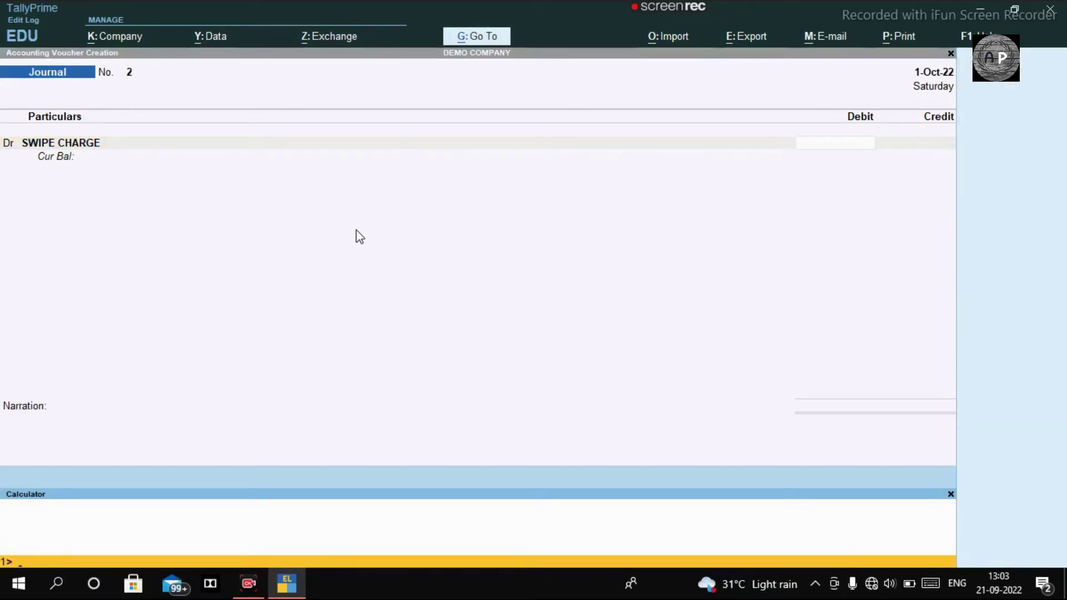
{"action": "type", "text": "500*100/118"}
{"action": "key", "text": "Return"}
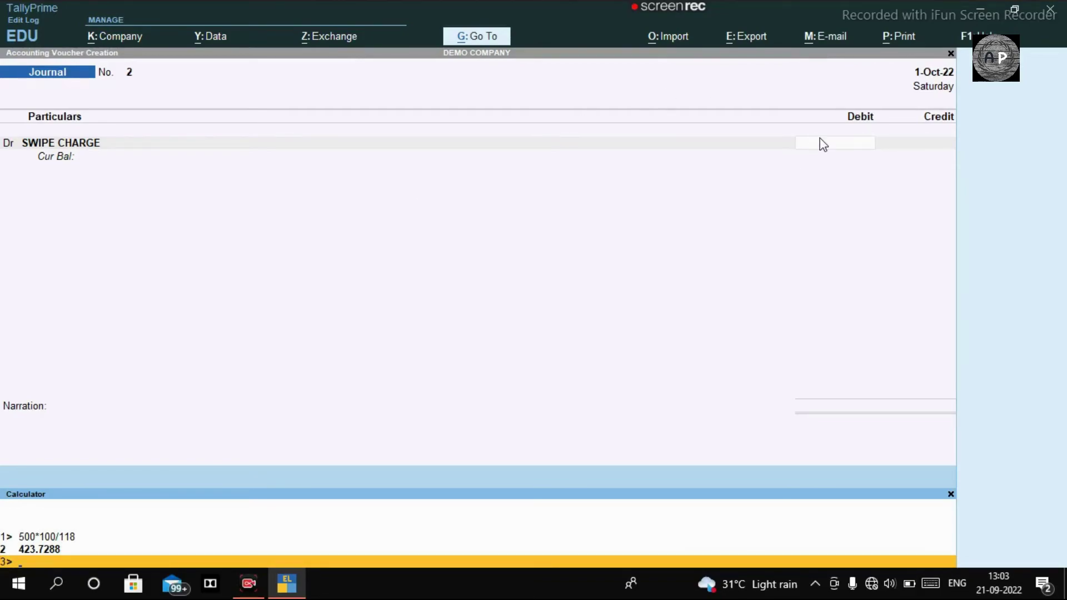
{"action": "left_click", "coordinate": [885, 134]}
{"action": "type", "text": "423.75"}
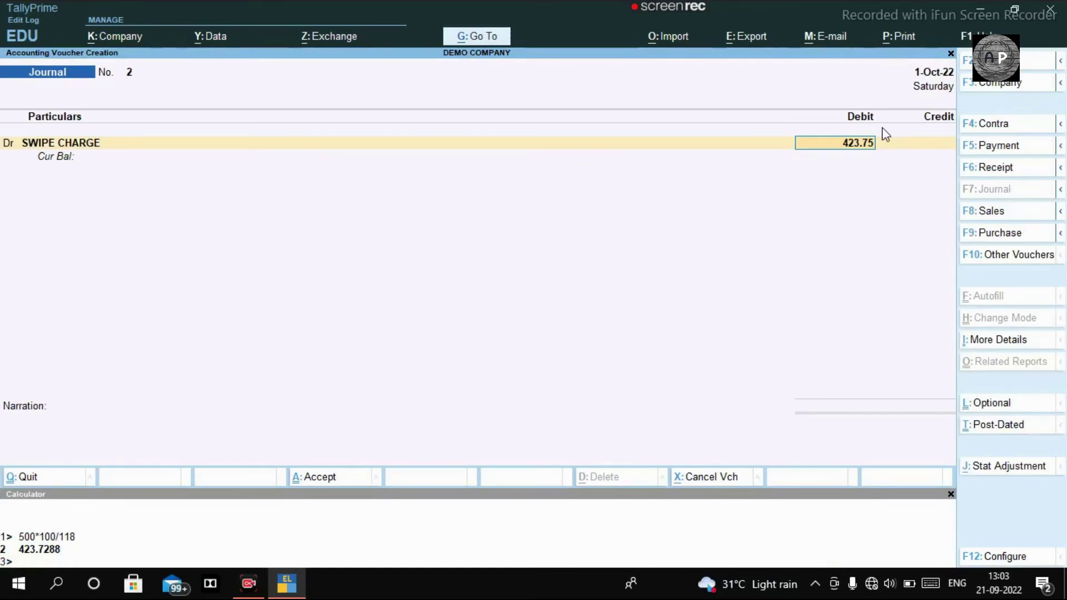
Correct the SWIPE CHARGE debit to 423.73 and add INPUT CGST as a second debit line
{"action": "key", "text": "BackSpace"}
{"action": "type", "text": "3"}
{"action": "key", "text": "Return"}
{"action": "key", "text": "Return"}
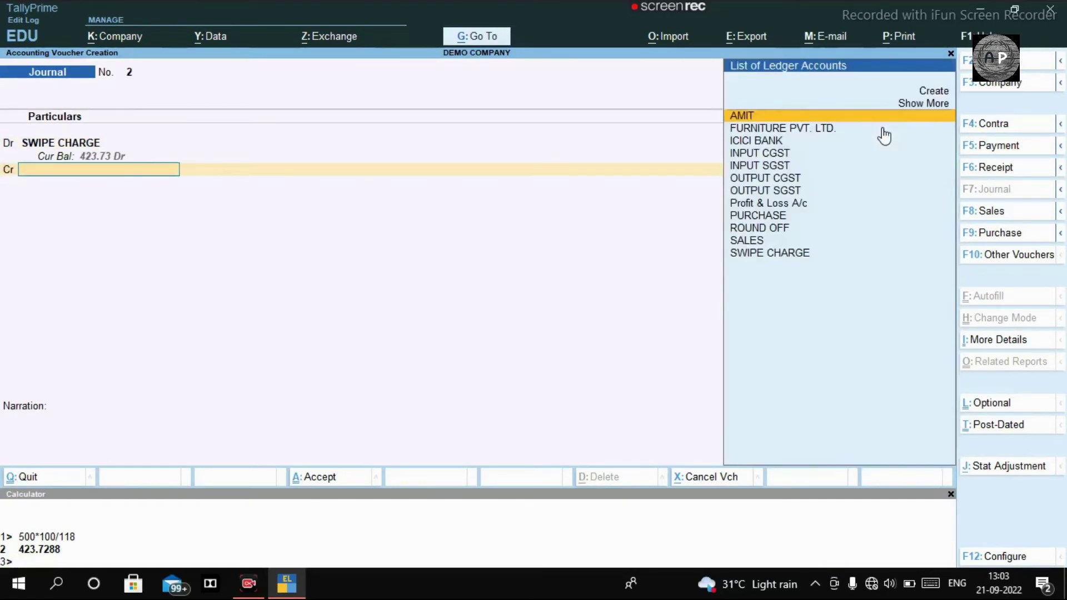
{"action": "key", "text": "BackSpace"}
{"action": "type", "text": "d"}
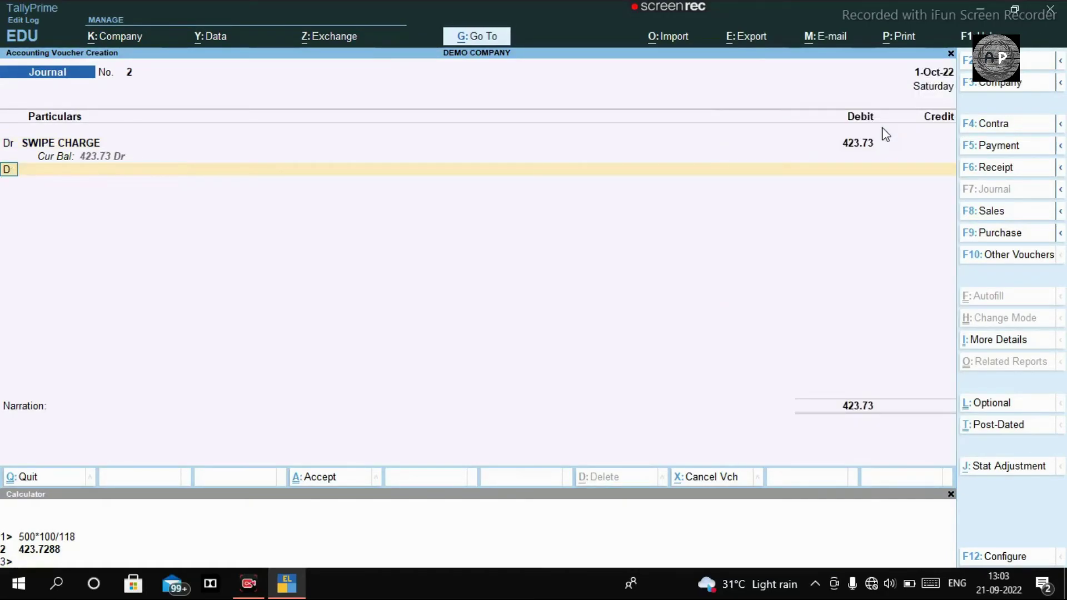
{"action": "key", "text": "Return"}
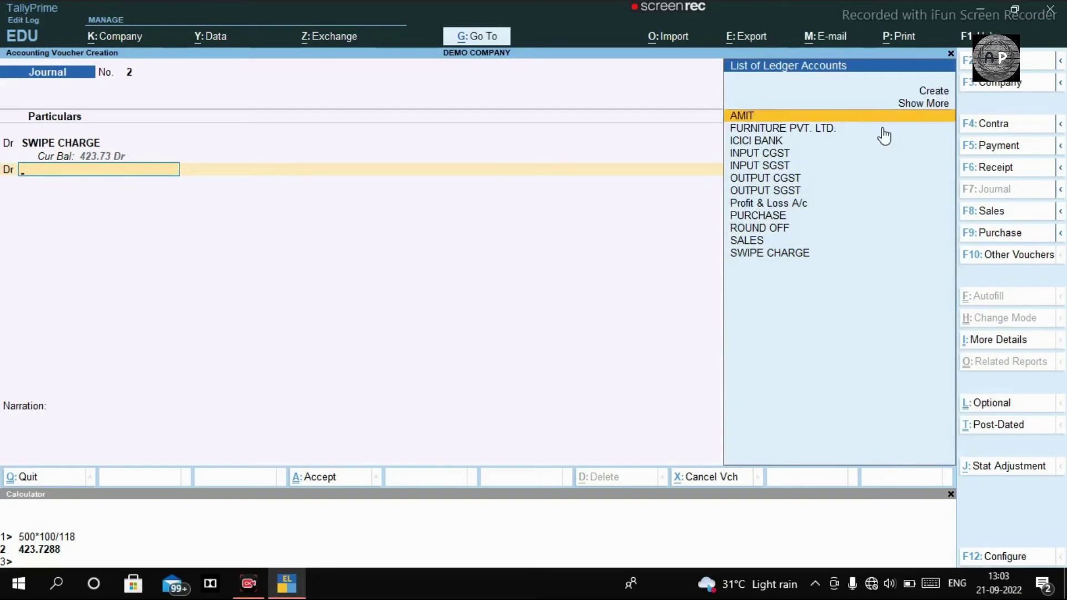
{"action": "key", "text": "Down"}
{"action": "key", "text": "Down"}
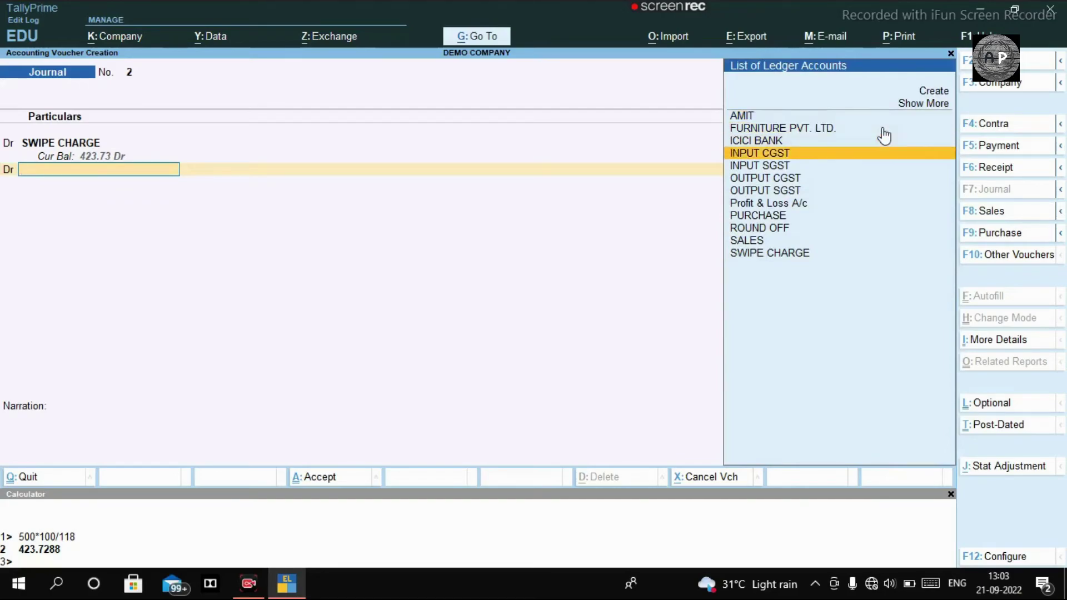
{"action": "key", "text": "Return"}
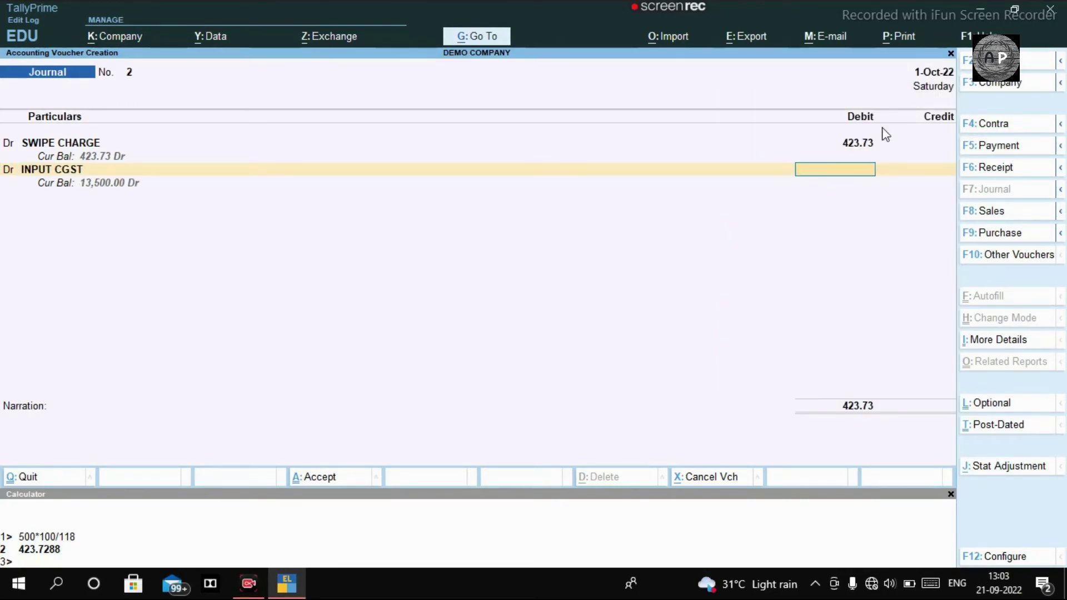
Calculate 9% CGST on 423.73 in the Calculator, giving 38.1357
{"action": "type", "text": "423"}
{"action": "key", "text": "BackSpace"}
{"action": "key", "text": "BackSpace"}
{"action": "key", "text": "BackSpace"}
{"action": "key", "text": "ctrl+n"}
{"action": "type", "text": "423.728"}
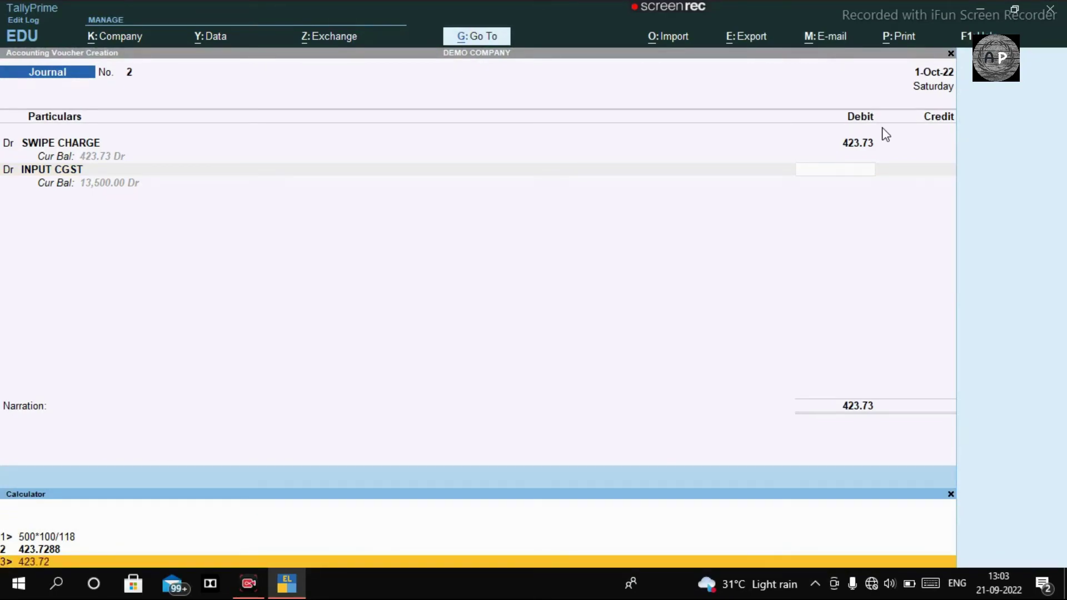
{"action": "key", "text": "BackSpace"}
{"action": "key", "text": "BackSpace"}
{"action": "type", "text": "3*9/100"}
{"action": "key", "text": "Return"}
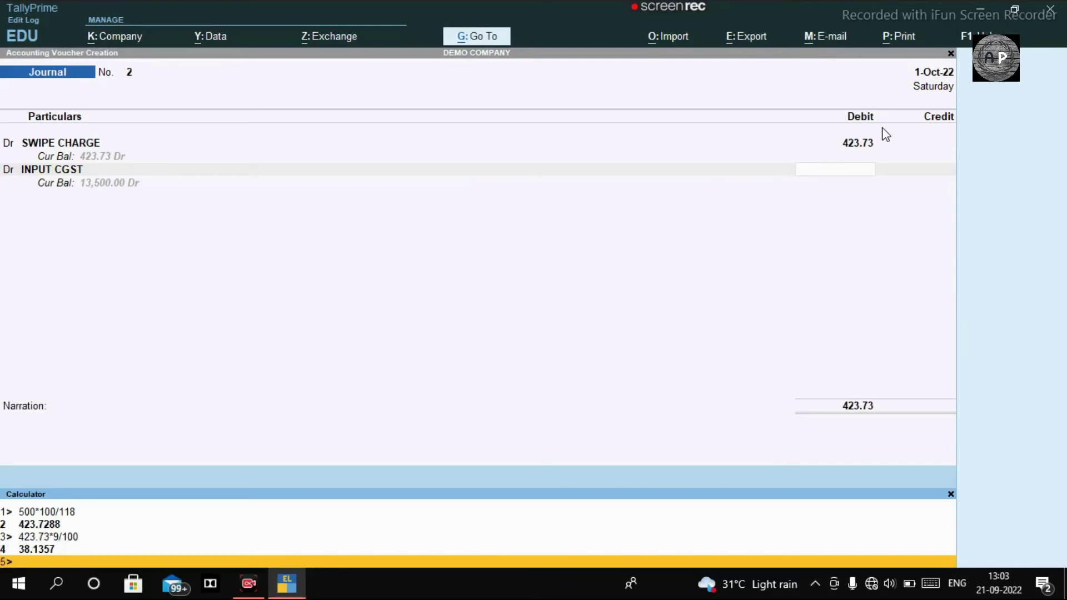
Debit INPUT CGST and INPUT SGST 38.14 each in Journal No. 2
{"action": "left_click", "coordinate": [867, 170]}
{"action": "type", "text": "38"}
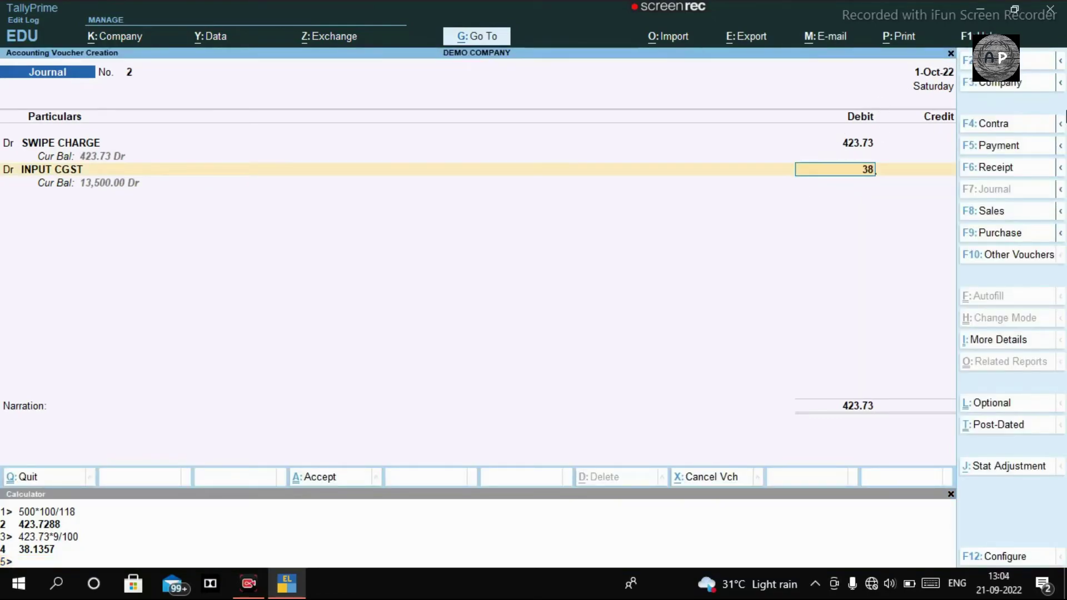
{"action": "type", "text": ".135"}
{"action": "key", "text": "Return"}
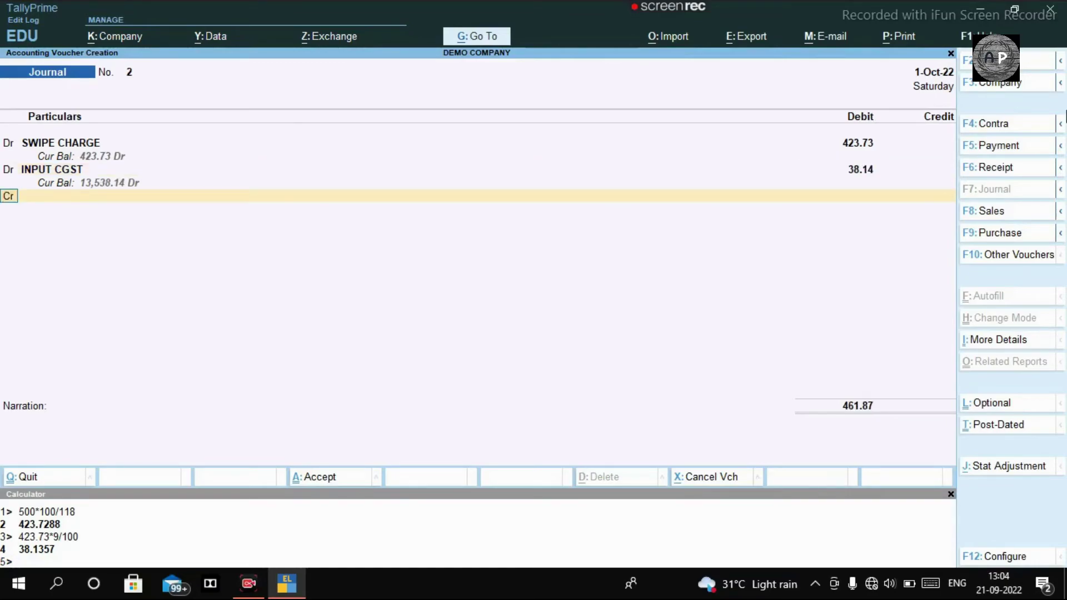
{"action": "key", "text": "Return"}
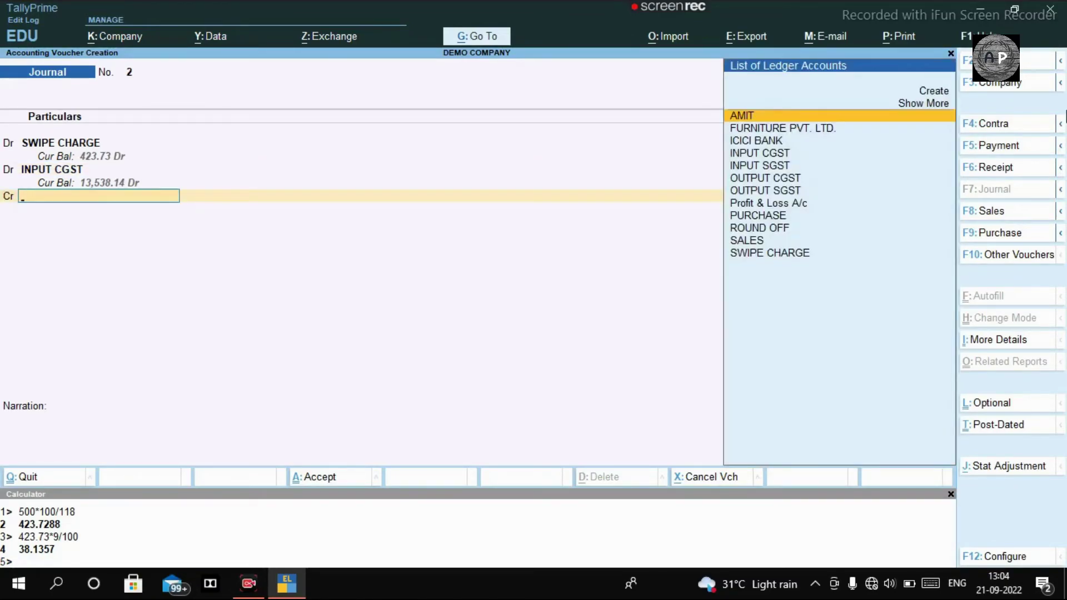
{"action": "key", "text": "Down"}
{"action": "key", "text": "Down"}
{"action": "key", "text": "Down"}
{"action": "key", "text": "Down"}
{"action": "key", "text": "Down"}
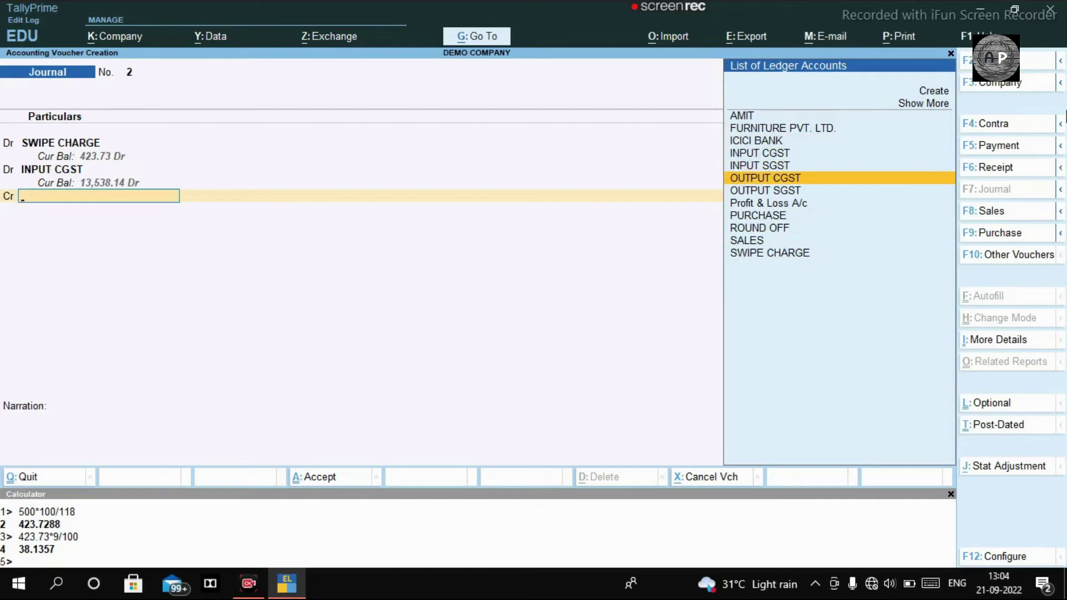
{"action": "type", "text": "IN"}
{"action": "key", "text": "Down"}
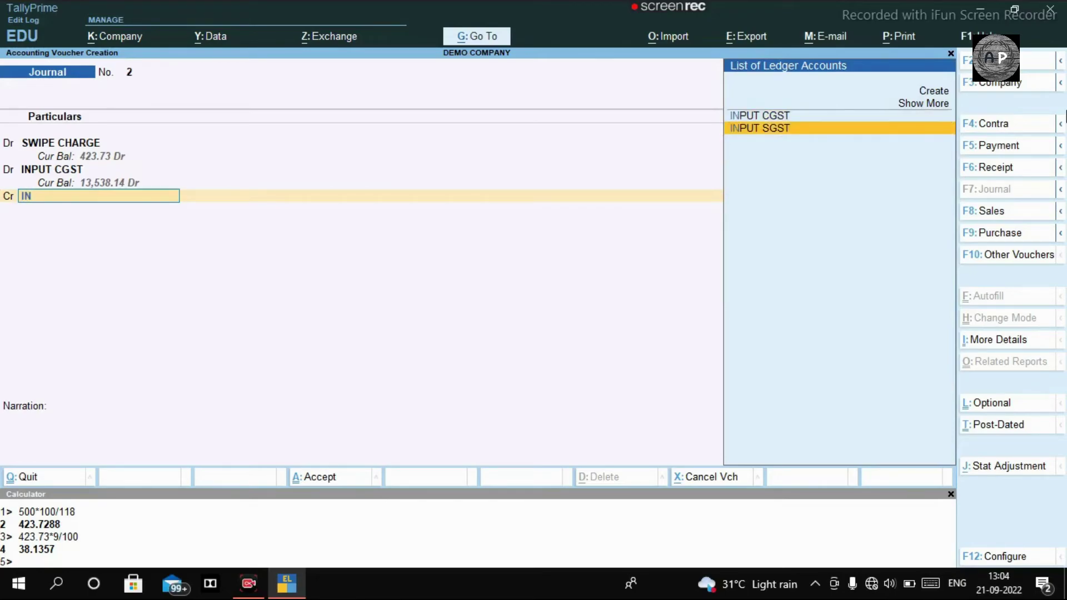
{"action": "key", "text": "Return"}
{"action": "key", "text": "BackSpace"}
{"action": "key", "text": "BackSpace"}
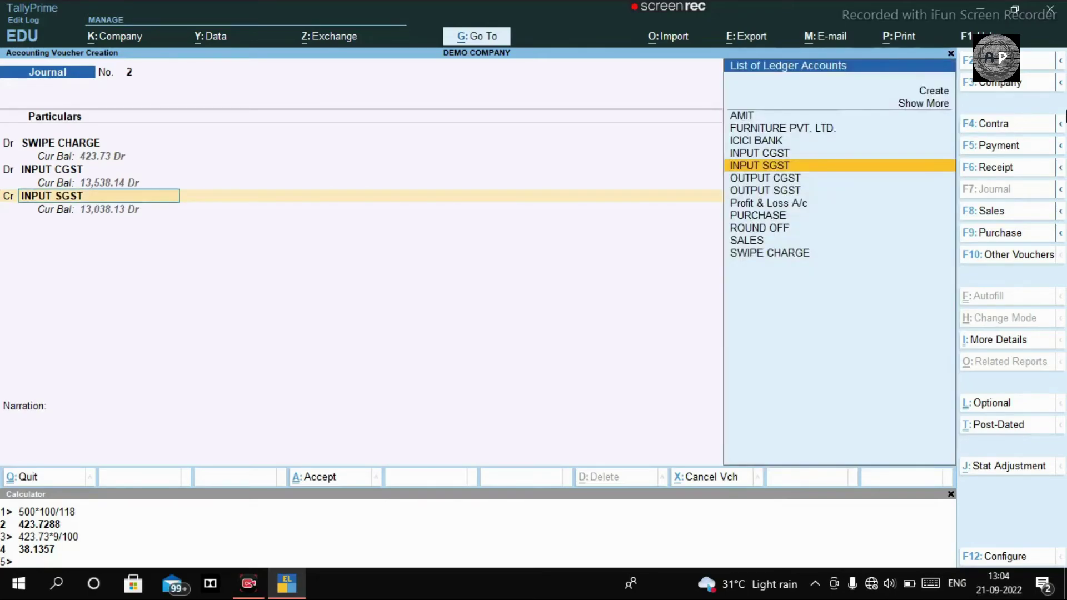
{"action": "key", "text": "d"}
{"action": "key", "text": "Return"}
{"action": "key", "text": "Return"}
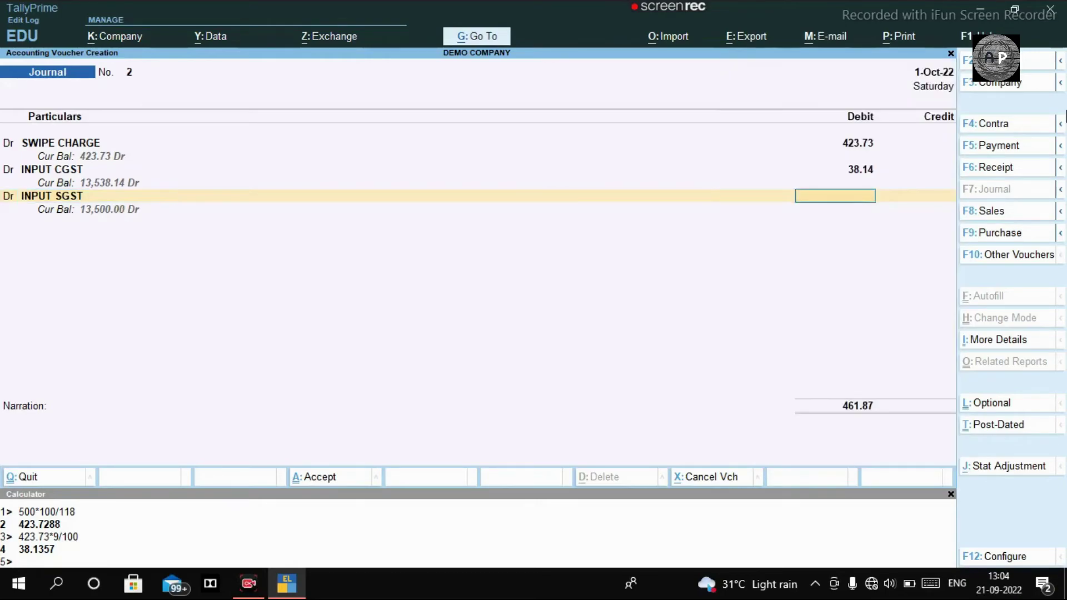
{"action": "type", "text": "38.14"}
{"action": "key", "text": "Return"}
Credit ICICI BANK with 500.01 and choose Agst Ref in its bill-wise details
{"action": "key", "text": "c"}
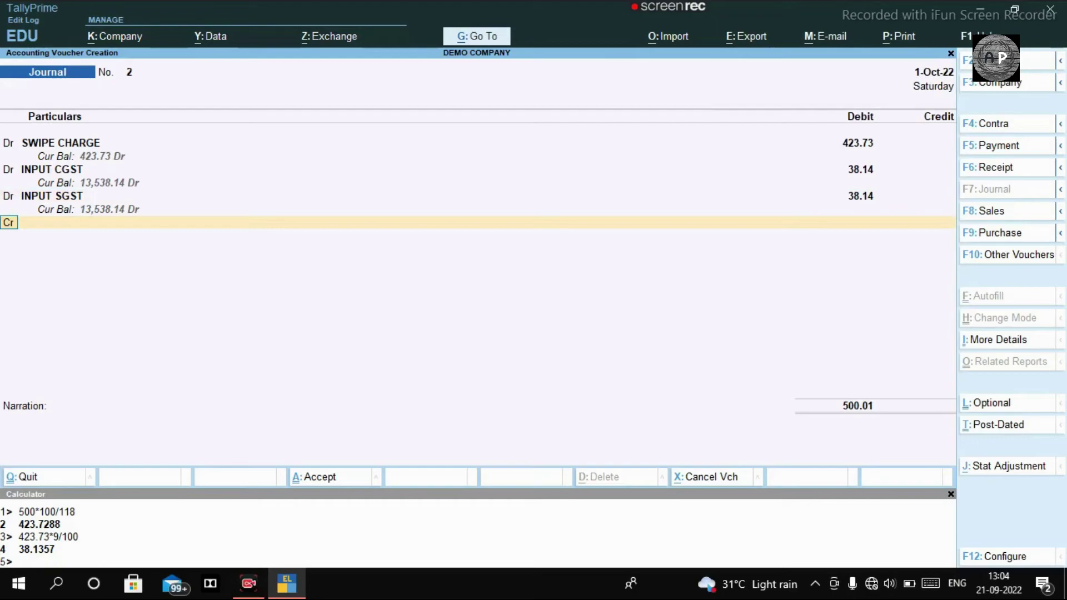
{"action": "key", "text": "Return"}
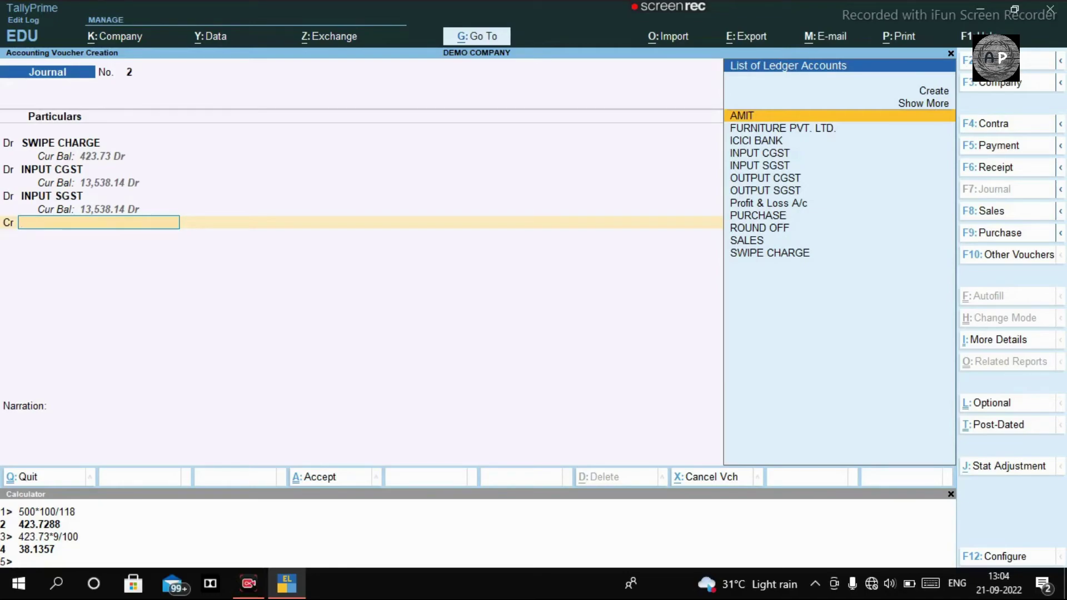
{"action": "type", "text": "ICIC"}
{"action": "key", "text": "Return"}
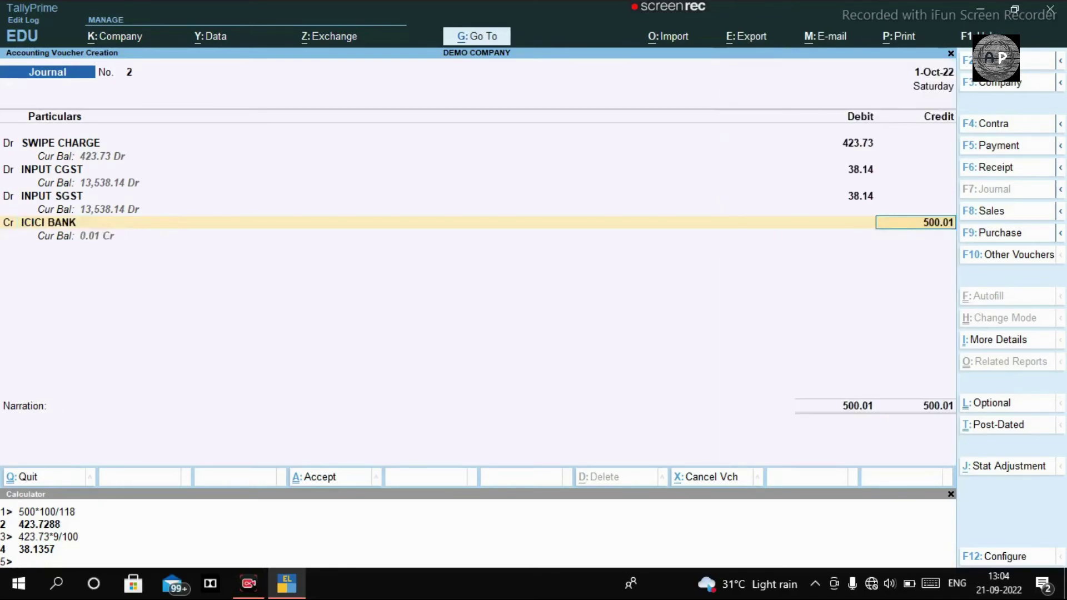
{"action": "key", "text": "Return"}
{"action": "key", "text": "Return"}
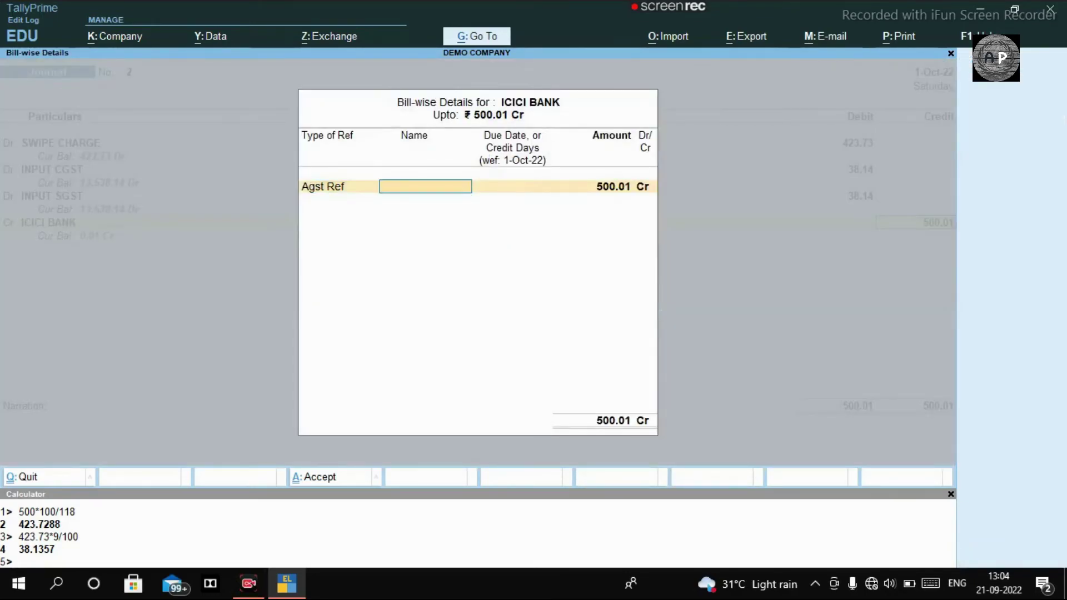
Set ICICI BANK's bill reference to 'ICICI' and save Journal No. 2
{"action": "type", "text": "ICIIC"}
{"action": "key", "text": "Return"}
{"action": "key", "text": "BackSpace"}
{"action": "type", "text": "ICICI"}
{"action": "key", "text": "Return"}
{"action": "key", "text": "Return"}
{"action": "key", "text": "Return"}
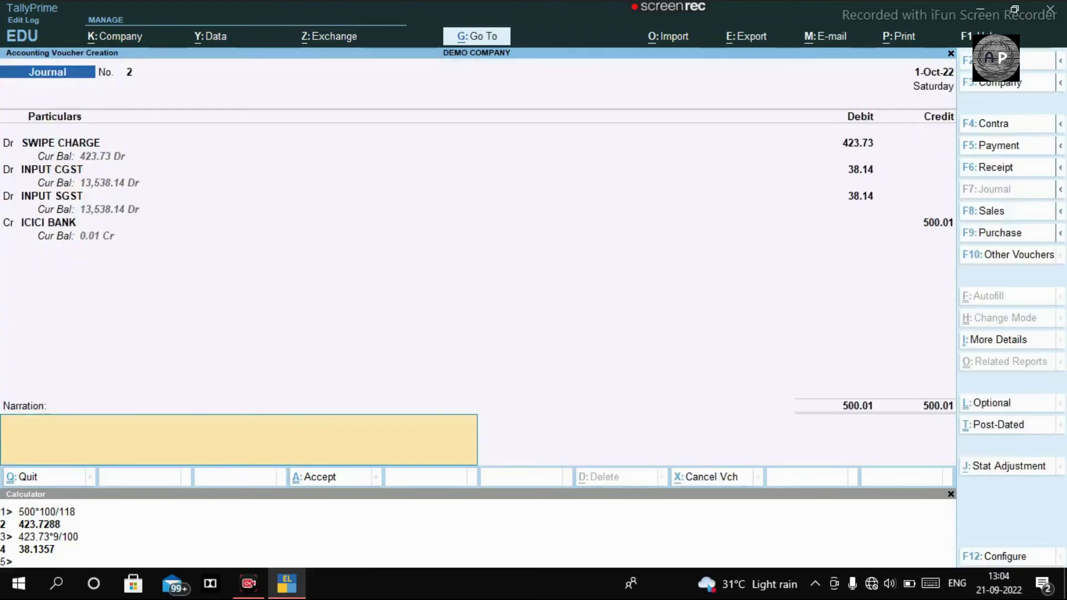
{"action": "key", "text": "BackSpace"}
{"action": "key", "text": "Return"}
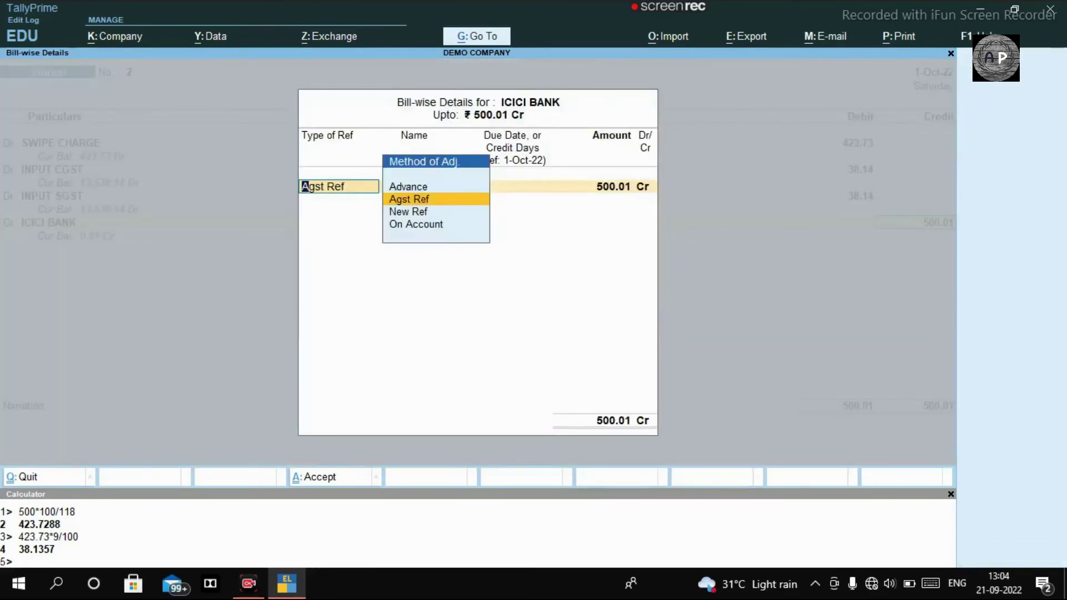
{"action": "key", "text": "Return"}
{"action": "key", "text": "Return"}
{"action": "key", "text": "Return"}
{"action": "key", "text": "Return"}
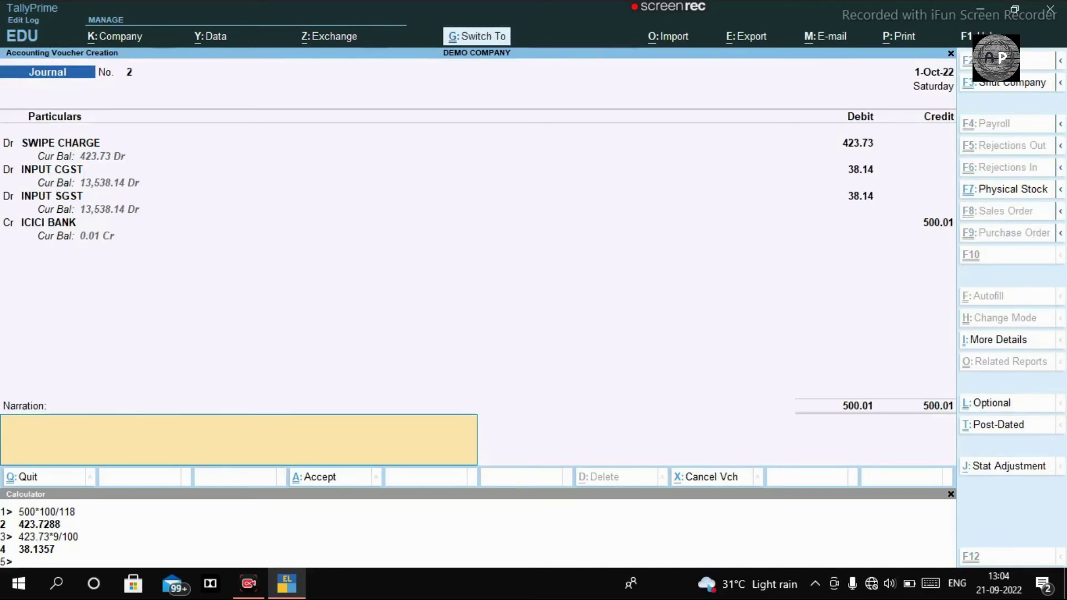
{"action": "key", "text": "ctrl+a"}
{"action": "key", "text": "BackSpace"}
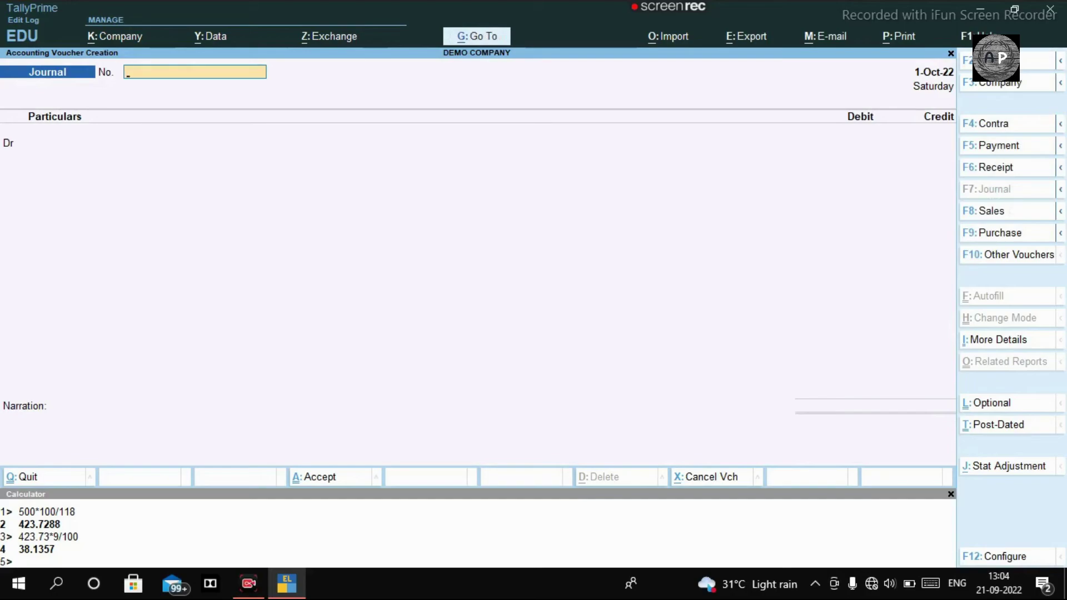
Close the blank journal voucher and hide the Calculator, staying on the Gateway of Tally
{"action": "key", "text": "Escape"}
{"action": "key", "text": "Escape"}
{"action": "key", "text": "n"}
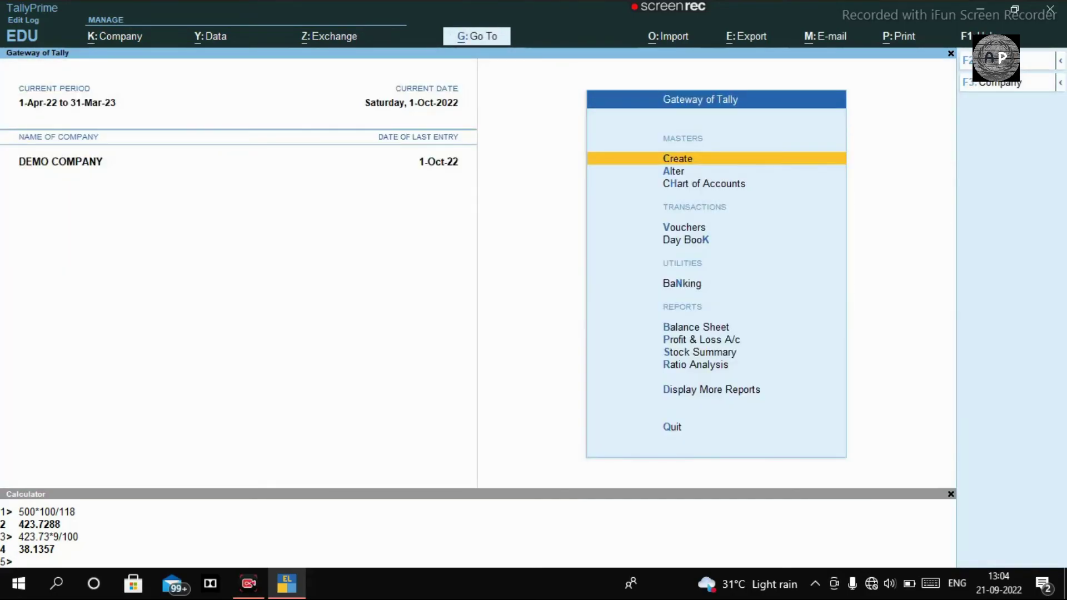
{"action": "key", "text": "ctrl+n"}
{"action": "key", "text": "Escape"}
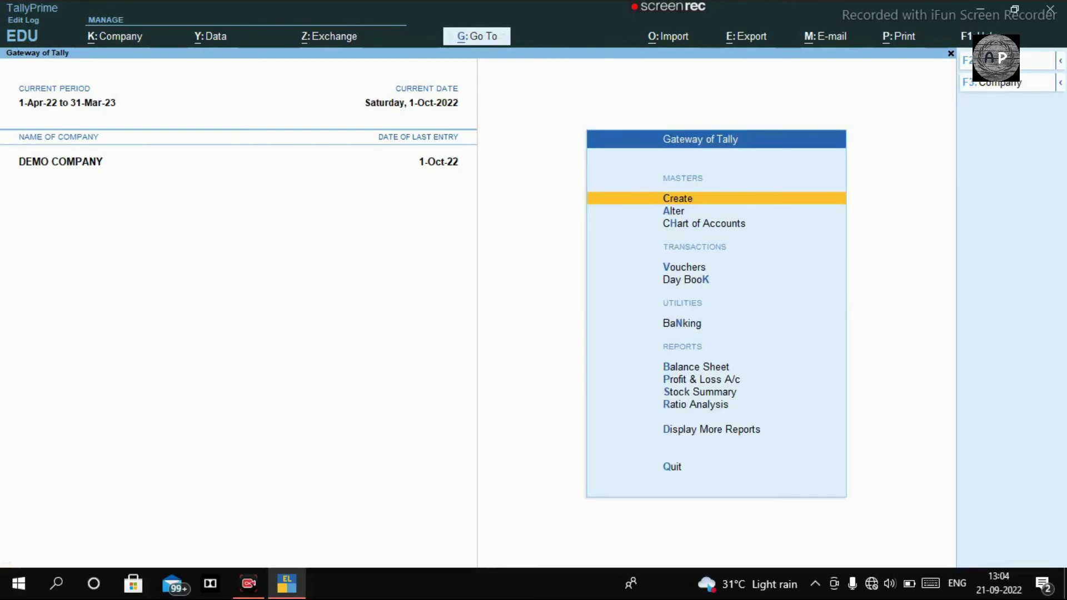
In the Balance Sheet, drill into Profit & Loss to check the 423.73 swipe charge under Indirect Expenses
{"action": "key", "text": "b"}
{"action": "key", "text": "Right"}
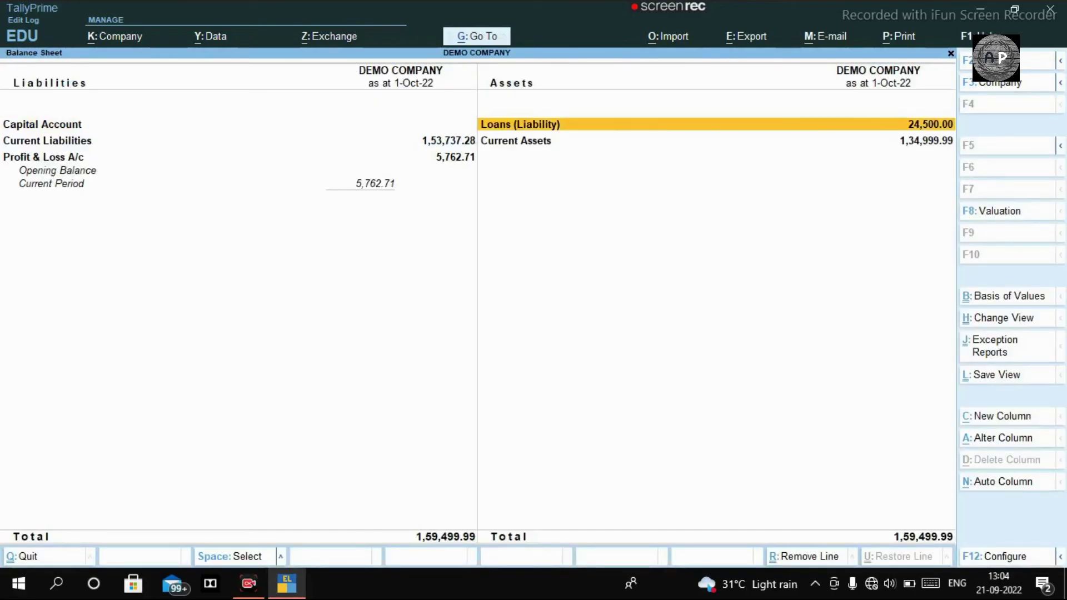
{"action": "key", "text": "Left"}
{"action": "key", "text": "Down"}
{"action": "key", "text": "Down"}
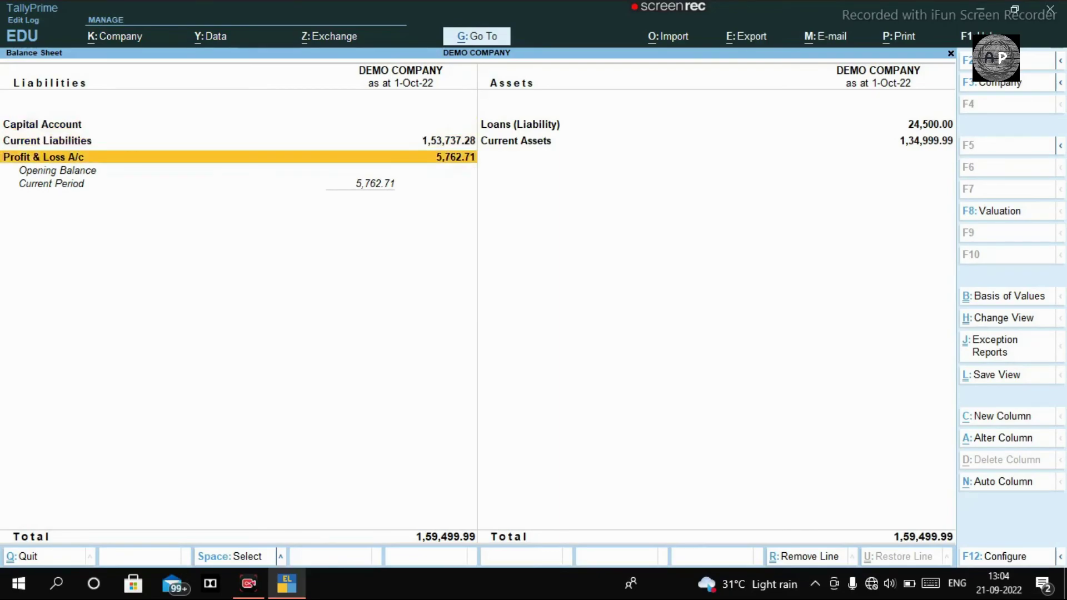
{"action": "key", "text": "Return"}
{"action": "key", "text": "Down"}
{"action": "key", "text": "Down"}
{"action": "key", "text": "Down"}
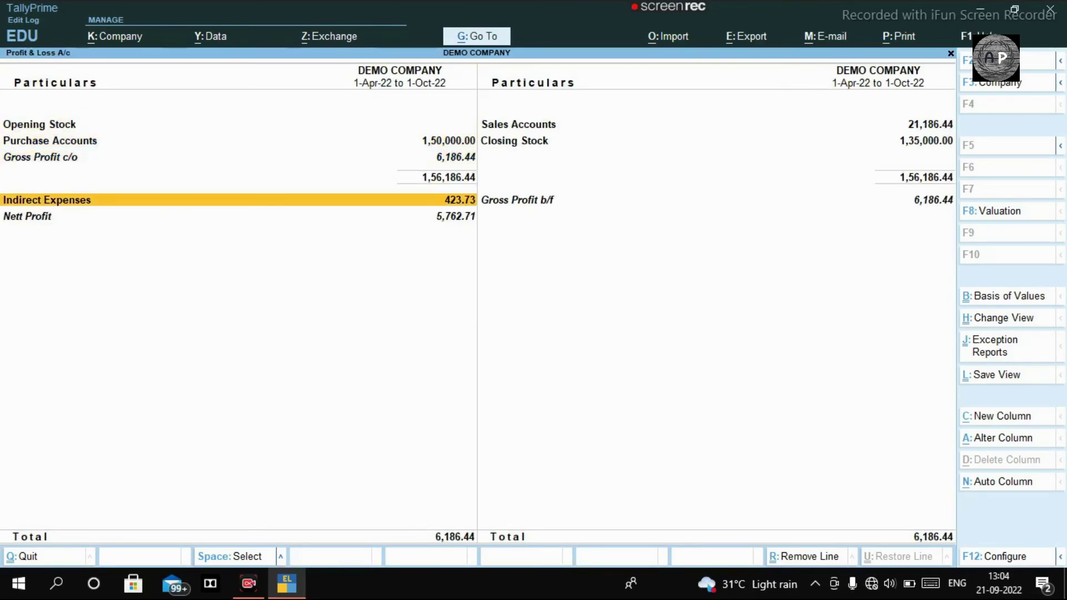
{"action": "key", "text": "Return"}
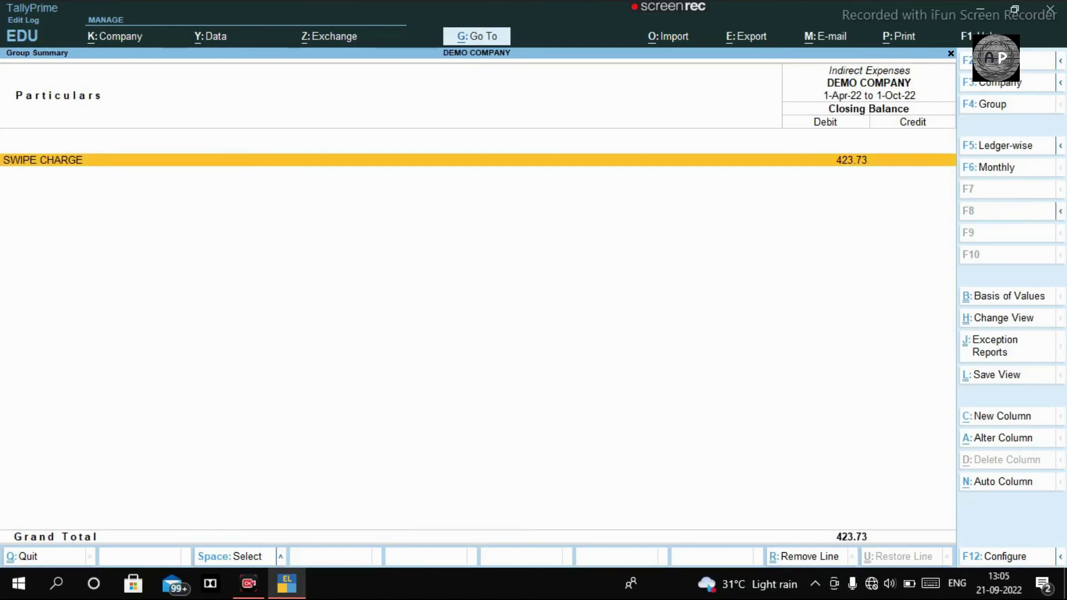
{"action": "key", "text": "Escape"}
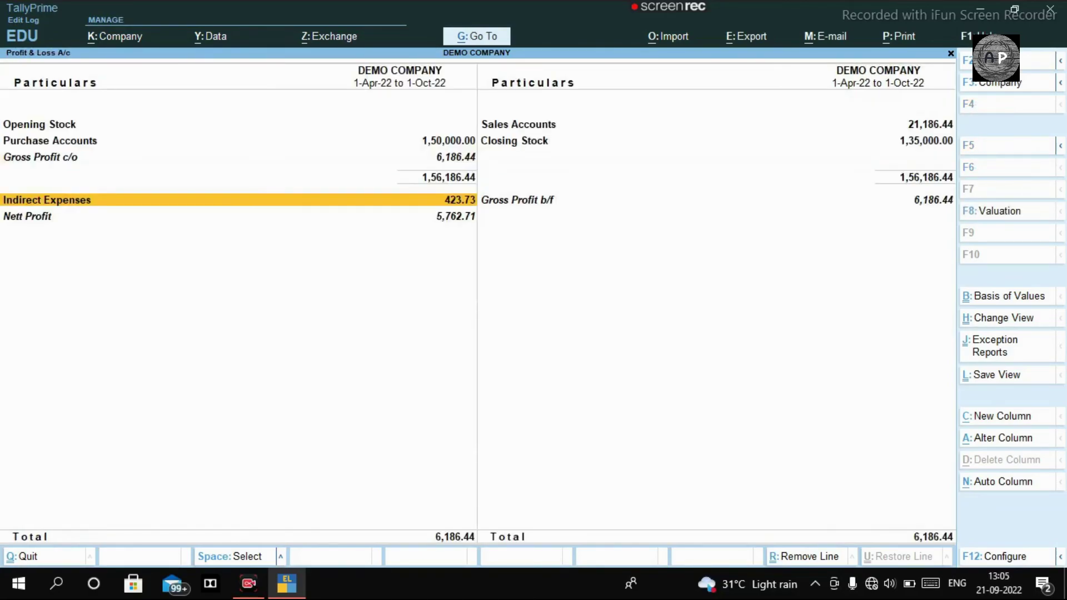
{"action": "key", "text": "Escape"}
Check INPUT CGST's 38.14 under Current Liabilities > Duties & Taxes, then return to the Gateway
{"action": "key", "text": "Up"}
{"action": "key", "text": "Return"}
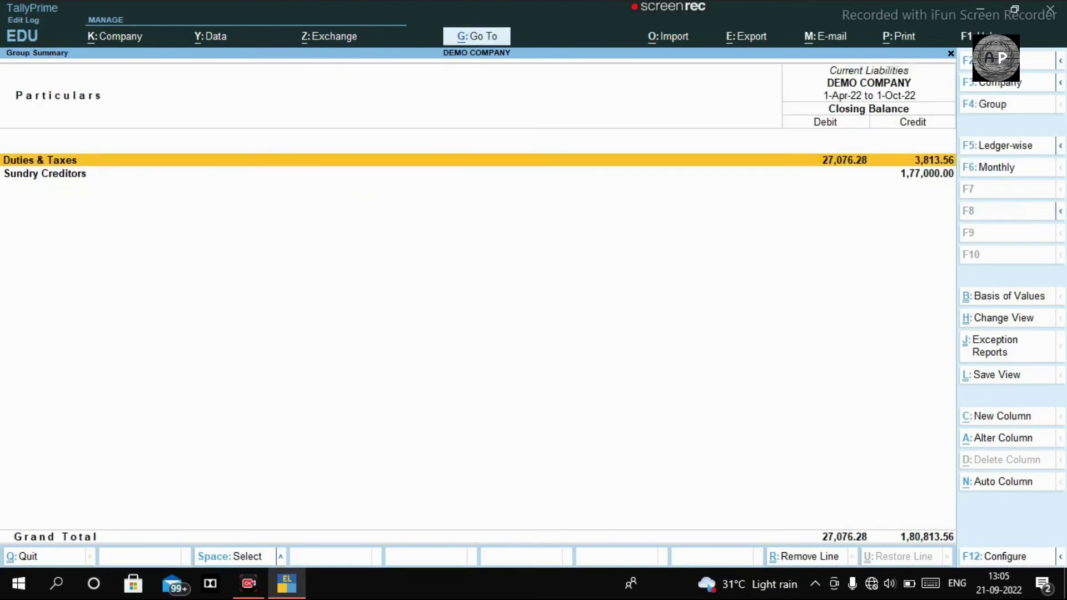
{"action": "key", "text": "Escape"}
{"action": "key", "text": "Return"}
{"action": "key", "text": "Return"}
{"action": "key", "text": "Down"}
{"action": "key", "text": "Down"}
{"action": "key", "text": "Down"}
{"action": "key", "text": "Up"}
{"action": "key", "text": "Up"}
{"action": "key", "text": "Up"}
{"action": "key", "text": "Return"}
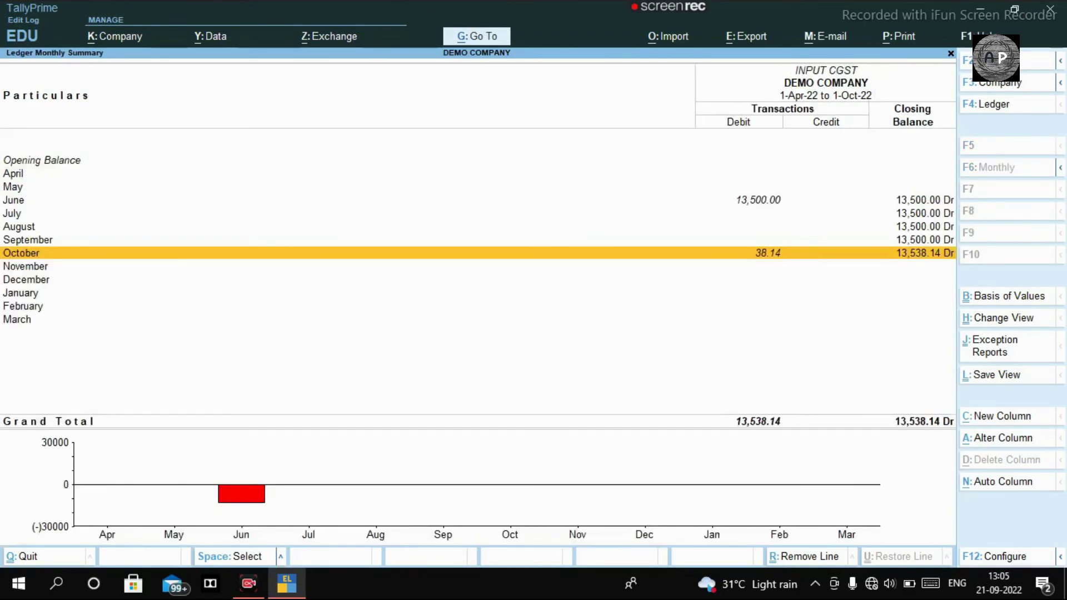
{"action": "key", "text": "Return"}
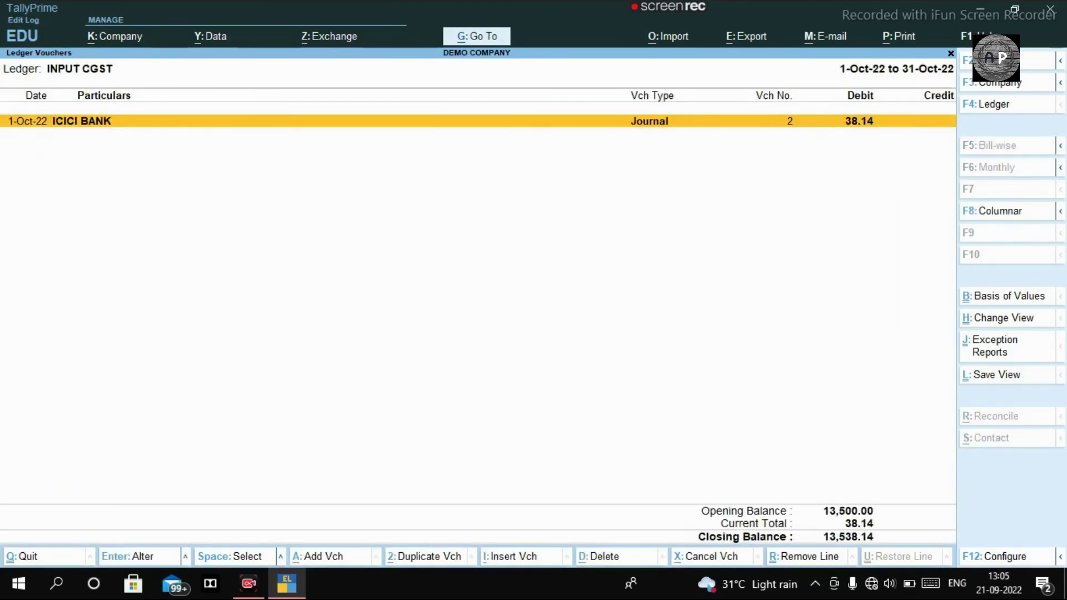
{"action": "key", "text": "Escape"}
{"action": "key", "text": "Escape"}
{"action": "key", "text": "Down"}
{"action": "key", "text": "Up"}
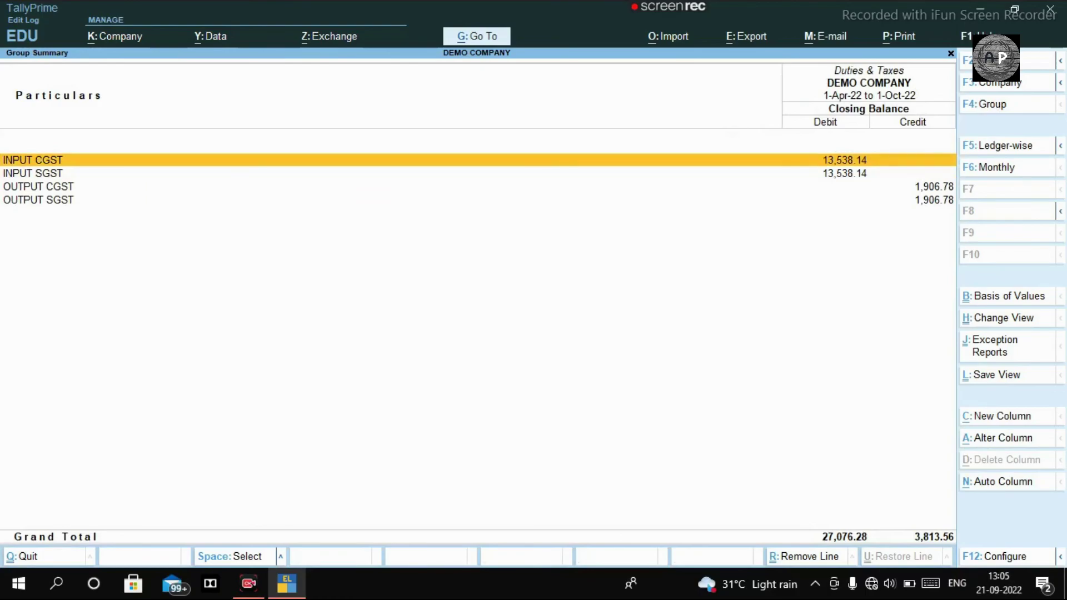
{"action": "key", "text": "Return"}
{"action": "key", "text": "Escape"}
{"action": "key", "text": "Escape"}
{"action": "key", "text": "Escape"}
{"action": "key", "text": "Escape"}
{"action": "key", "text": "Escape"}
{"action": "key", "text": "Escape"}
{"action": "key", "text": "Escape"}
{"action": "key", "text": "Escape"}
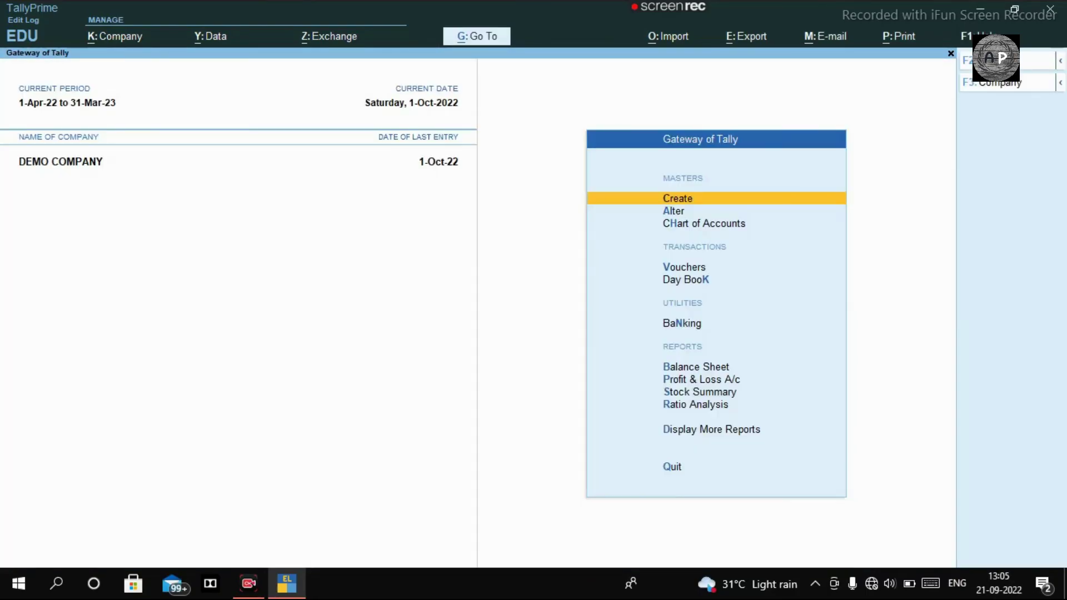
{"action": "key", "text": "Escape"}
{"action": "key", "text": "Escape"}
{"action": "key", "text": "Escape"}
{"action": "key", "text": "Escape"}
{"action": "key", "text": "b"}
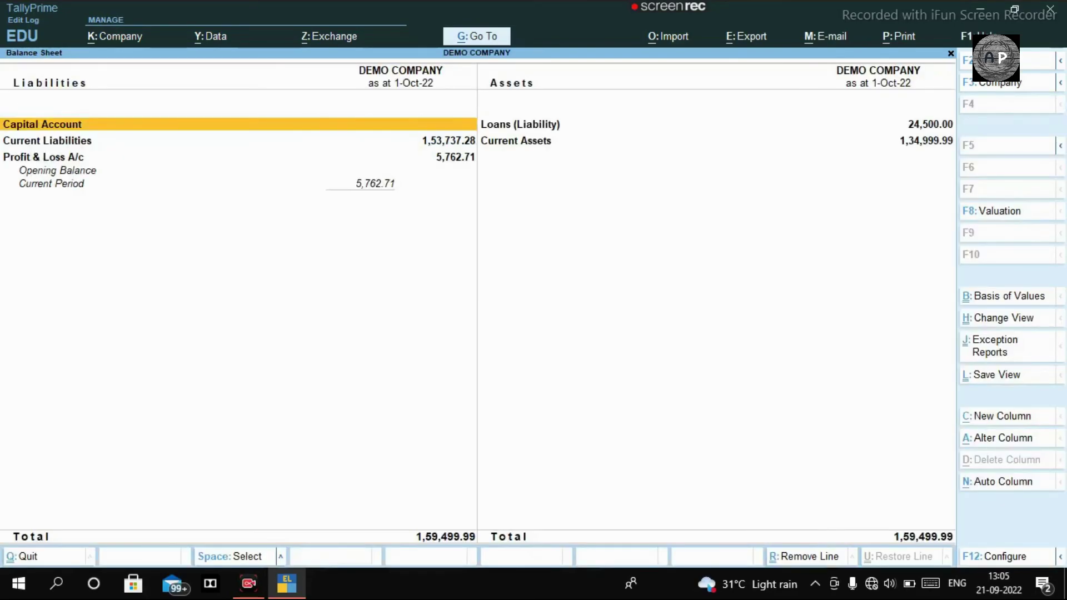
{"action": "key", "text": "Right"}
{"action": "key", "text": "Down"}
{"action": "key", "text": "Escape"}
{"action": "key", "text": "Home"}
{"action": "key", "text": "Escape"}
{"action": "key", "text": "Escape"}
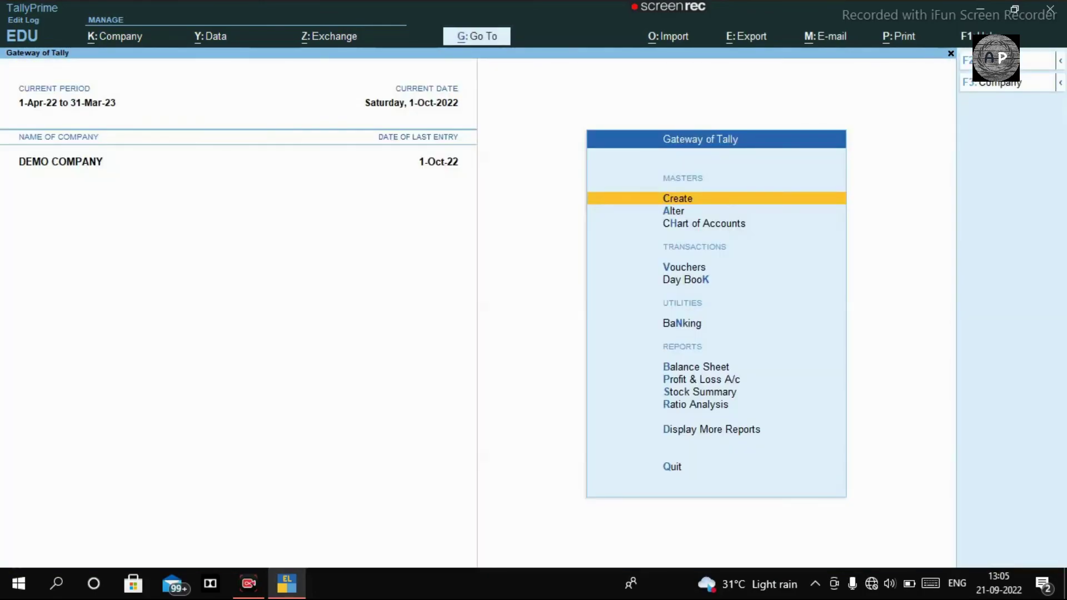